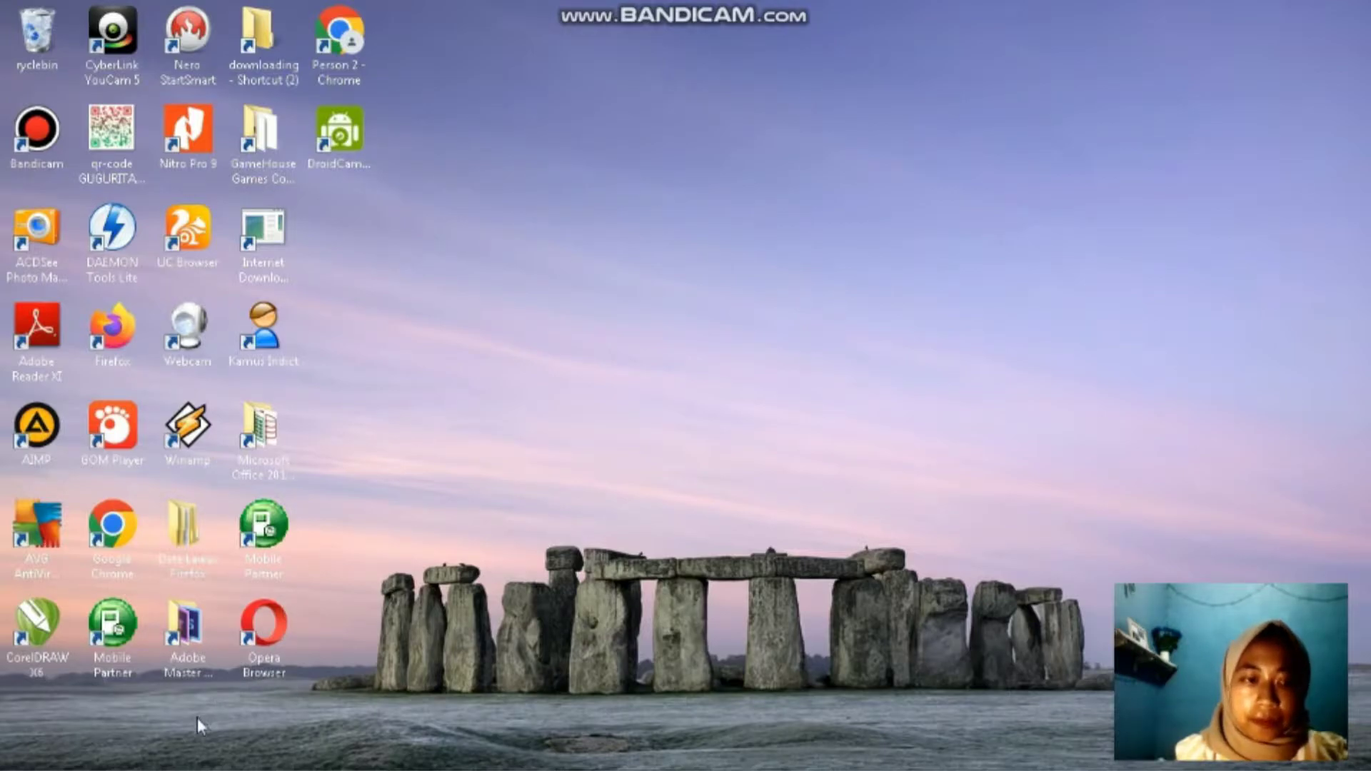
Open Word 2013, dismiss the activation wizard and create a blank document
mouse_move(43, 768)
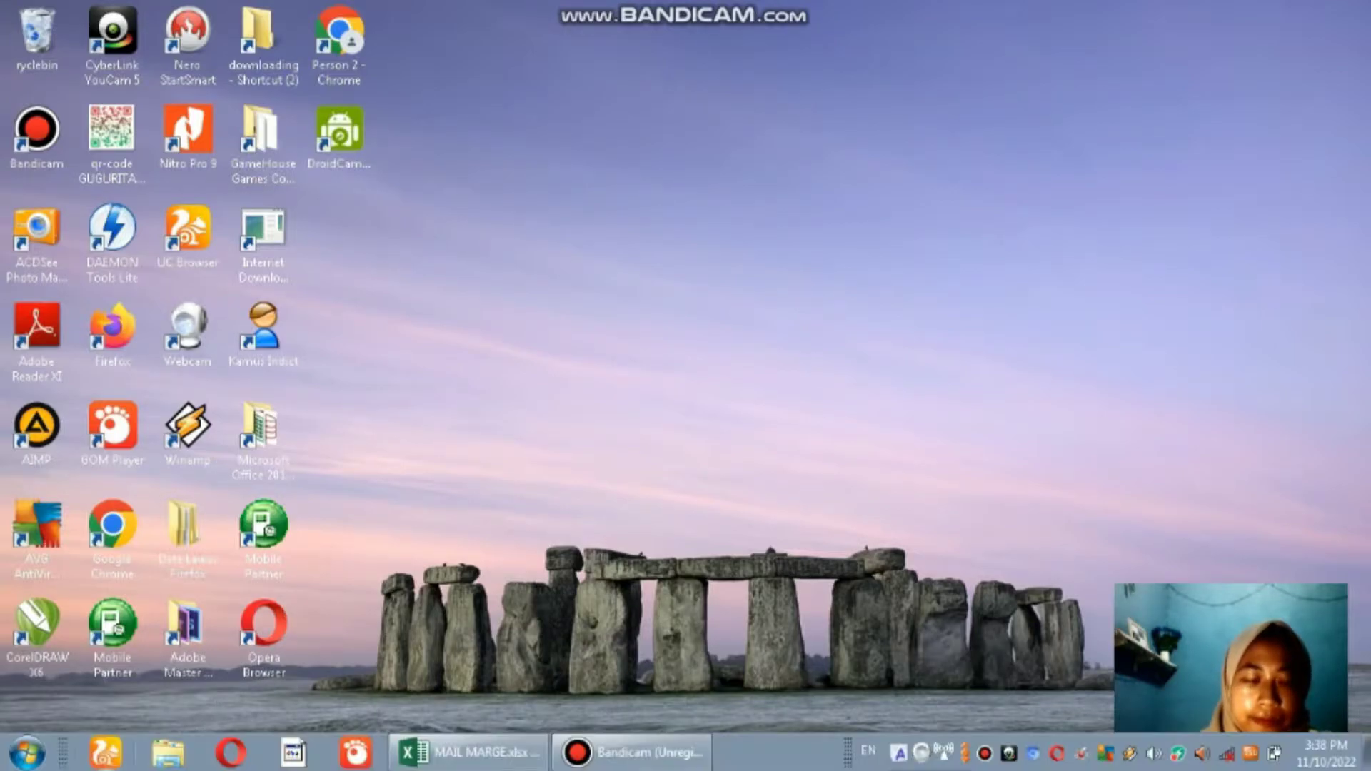
left_click(28, 755)
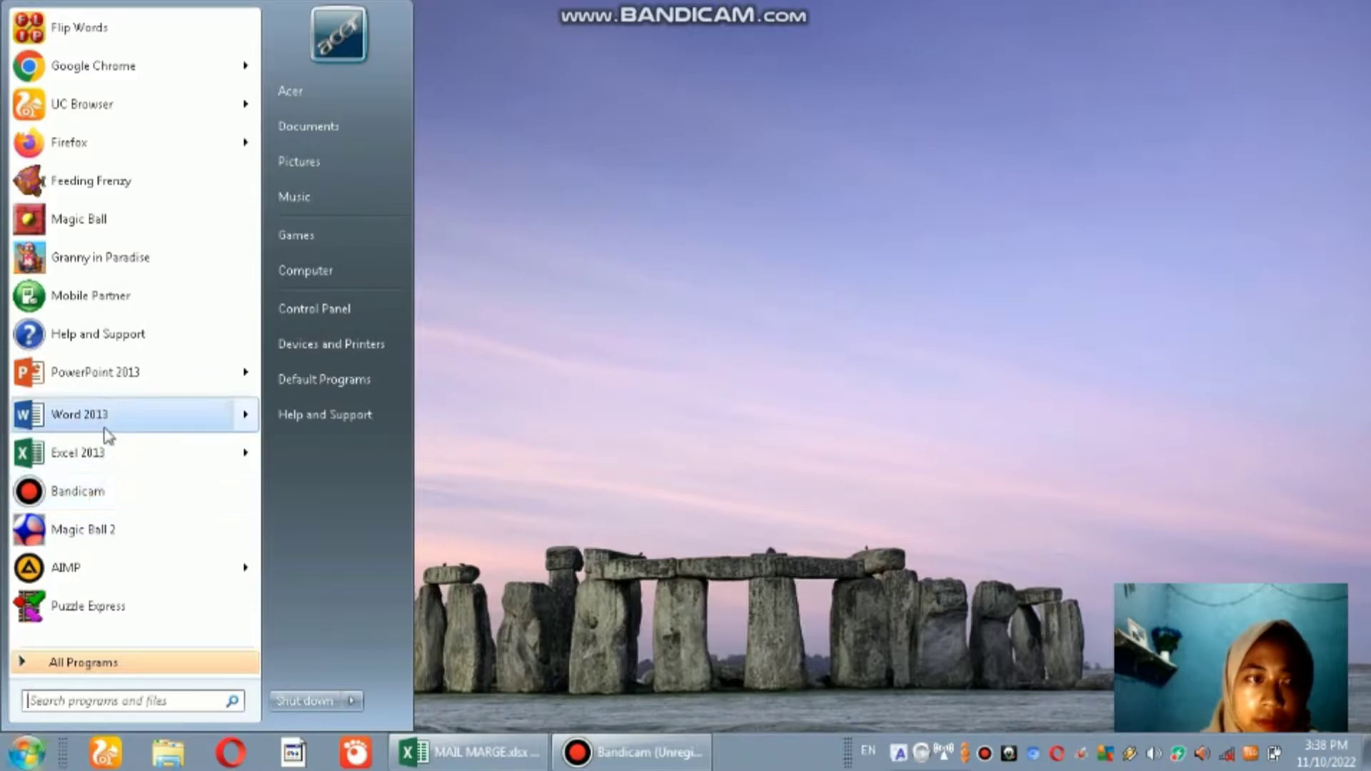
left_click(106, 428)
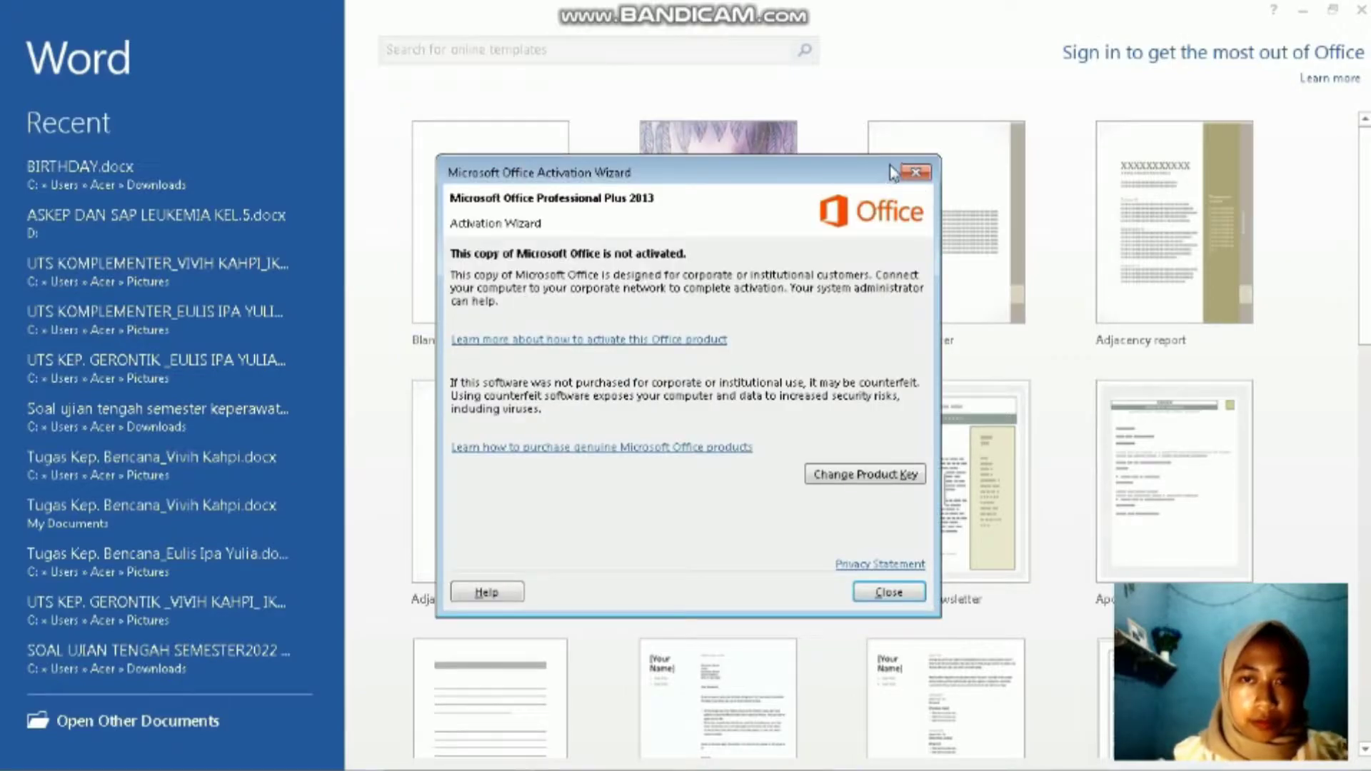
left_click(915, 173)
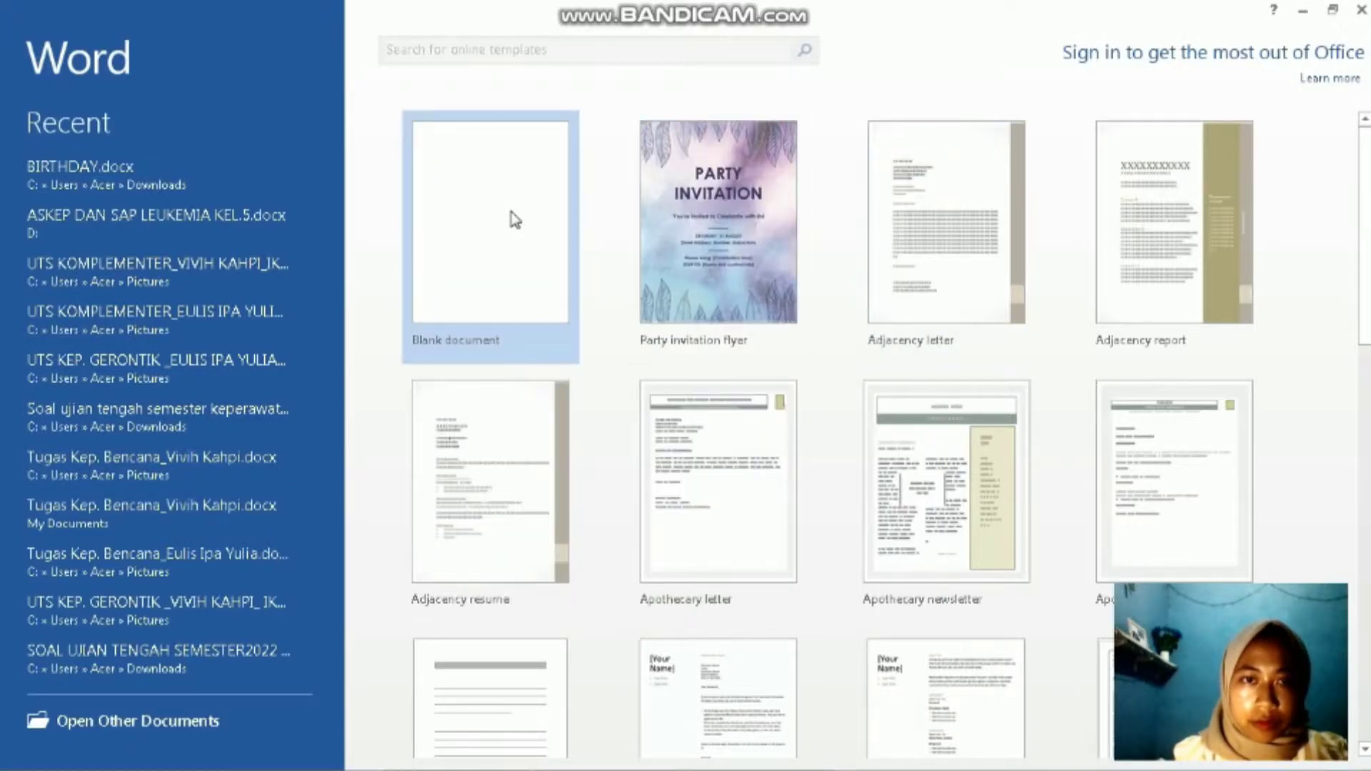
left_click(511, 216)
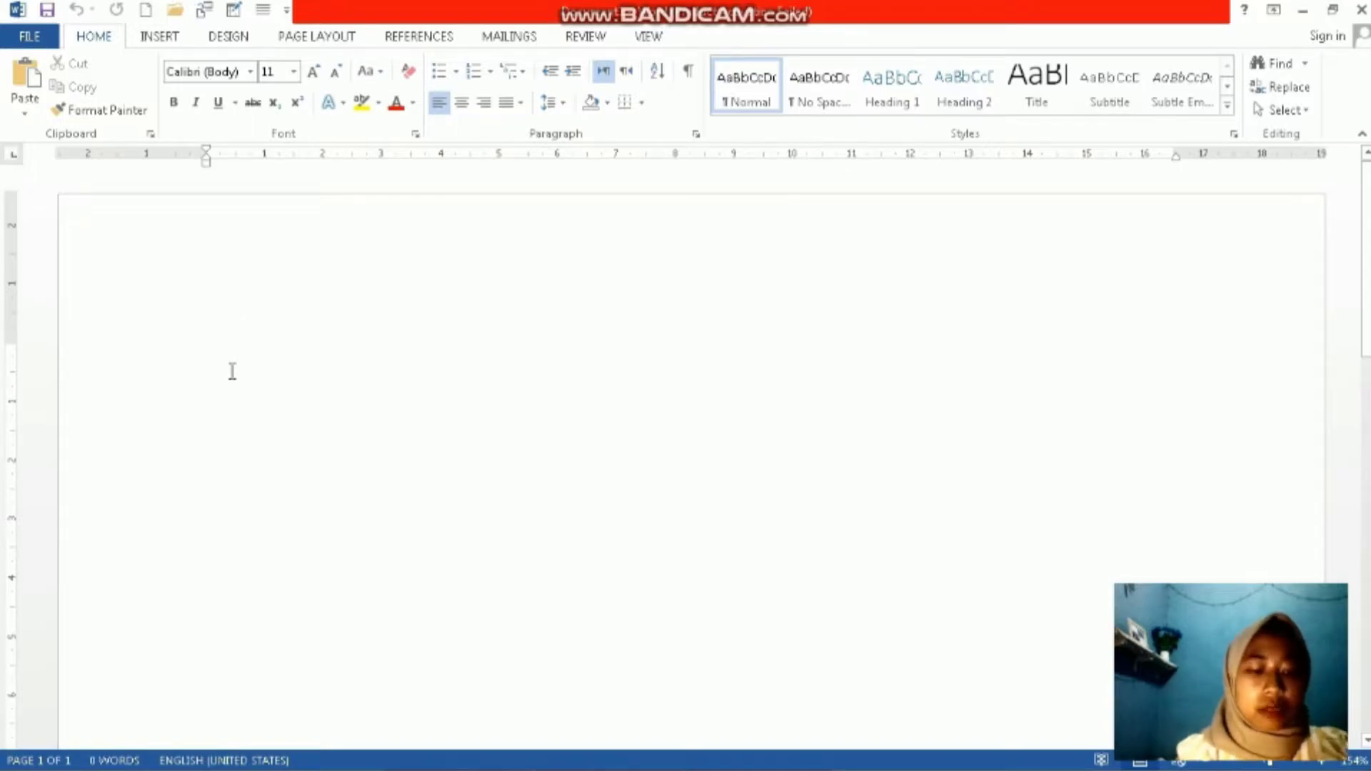
Enter the text "Aplikasi pengolah kata" on the first line of the document
type("a")
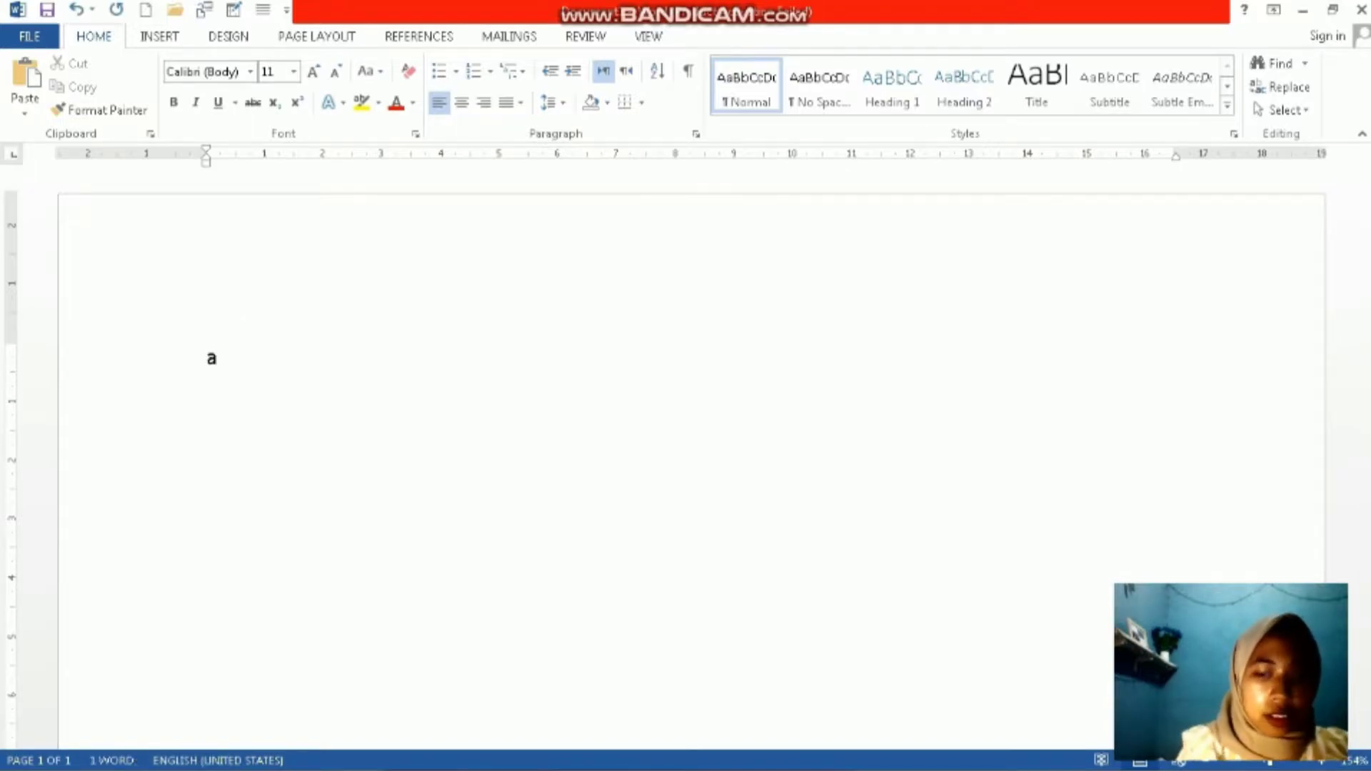
type("pi")
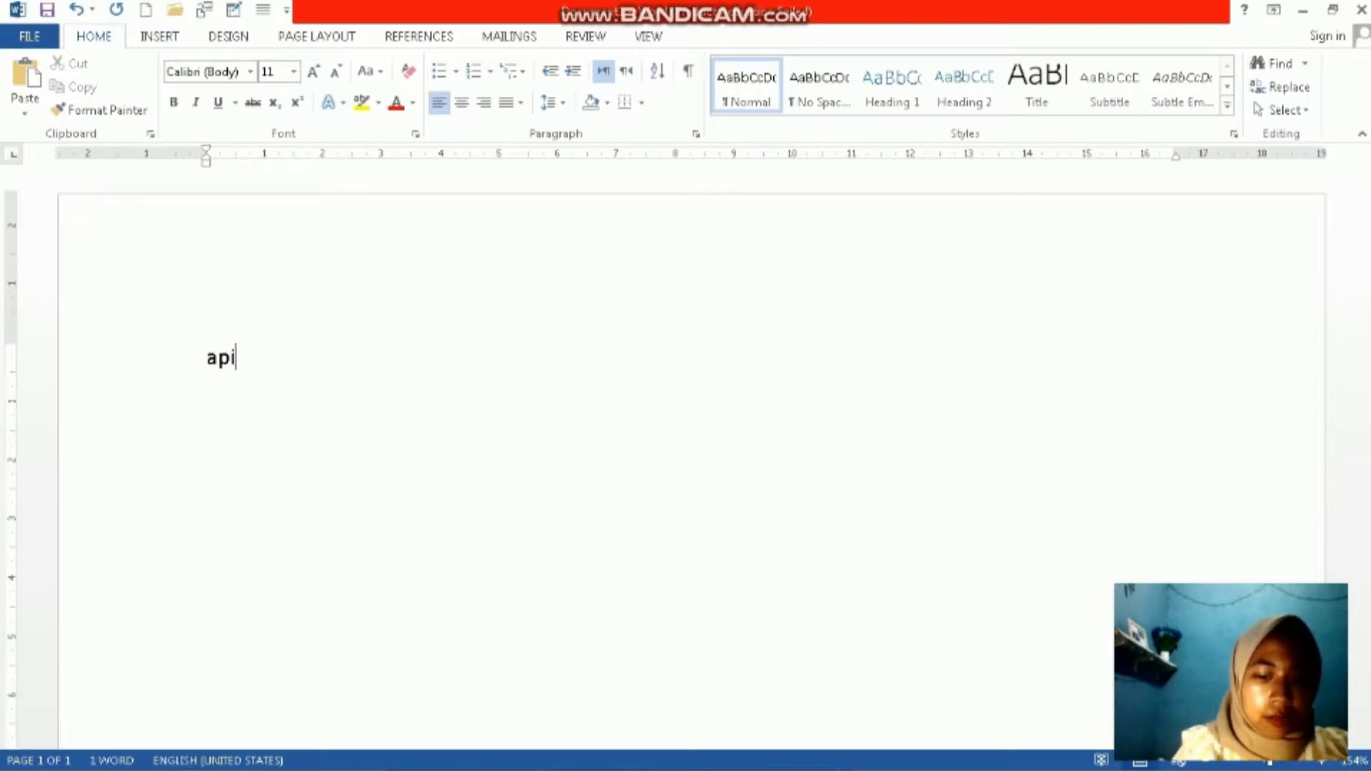
key("BackSpace")
type("likasi pengolah kata")
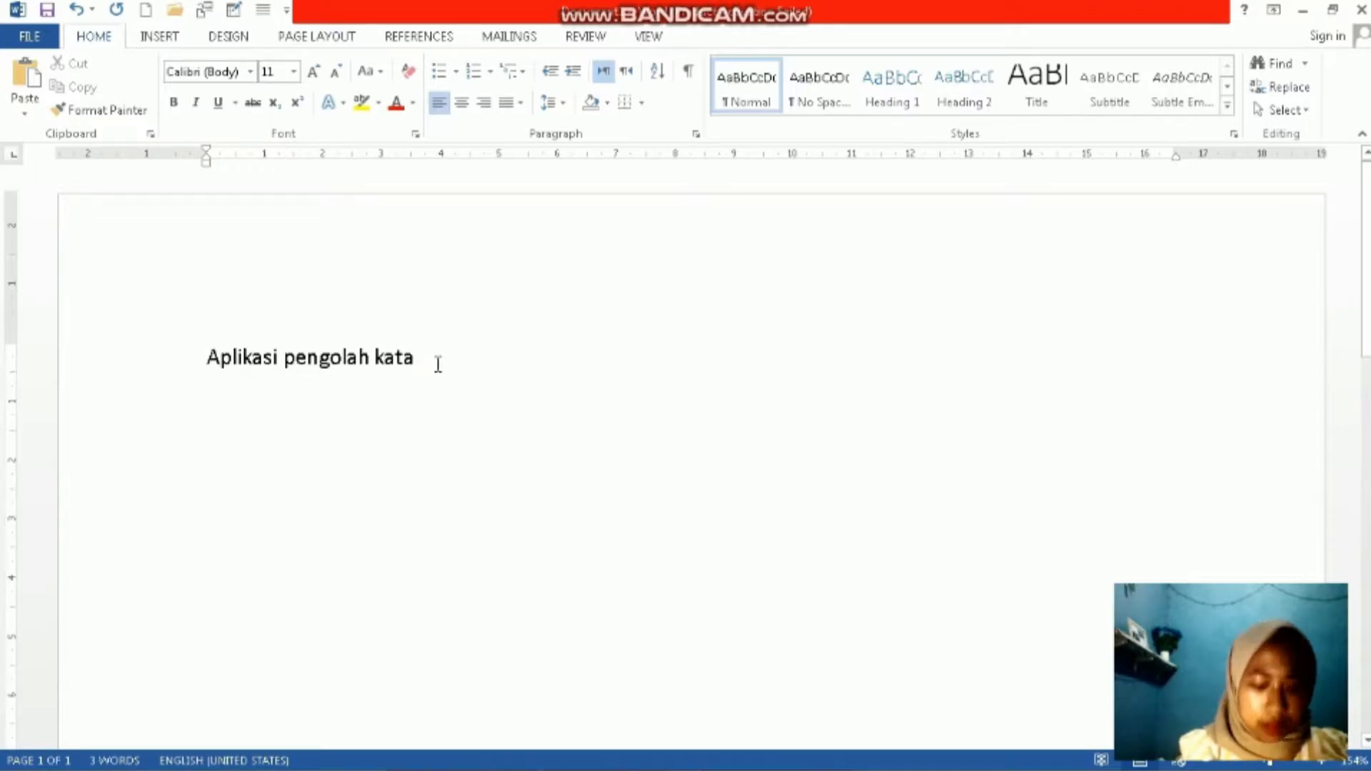
Make "Aplikasi pengolah kata" bold, italic, underlined and struck through, and highlight it in yellow
left_click_drag(434, 361, 212, 350)
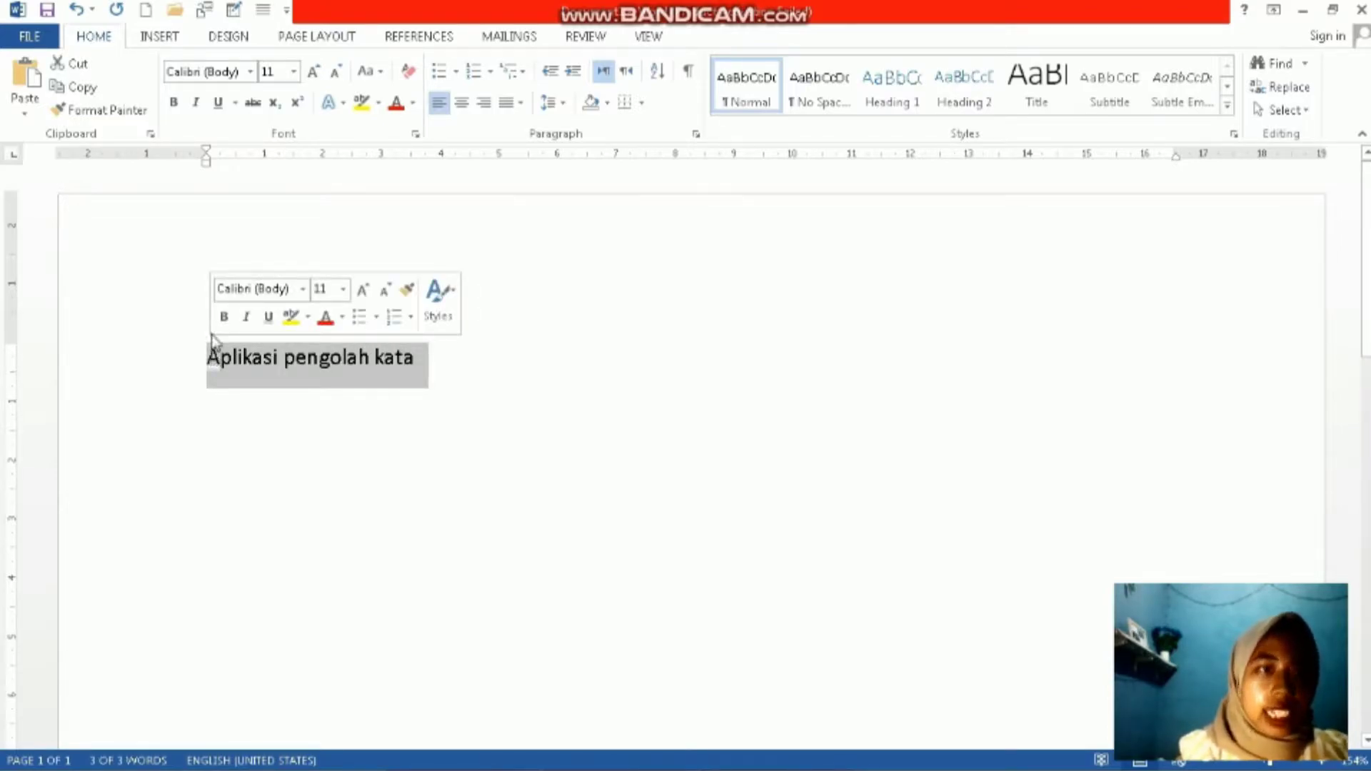
left_click(174, 109)
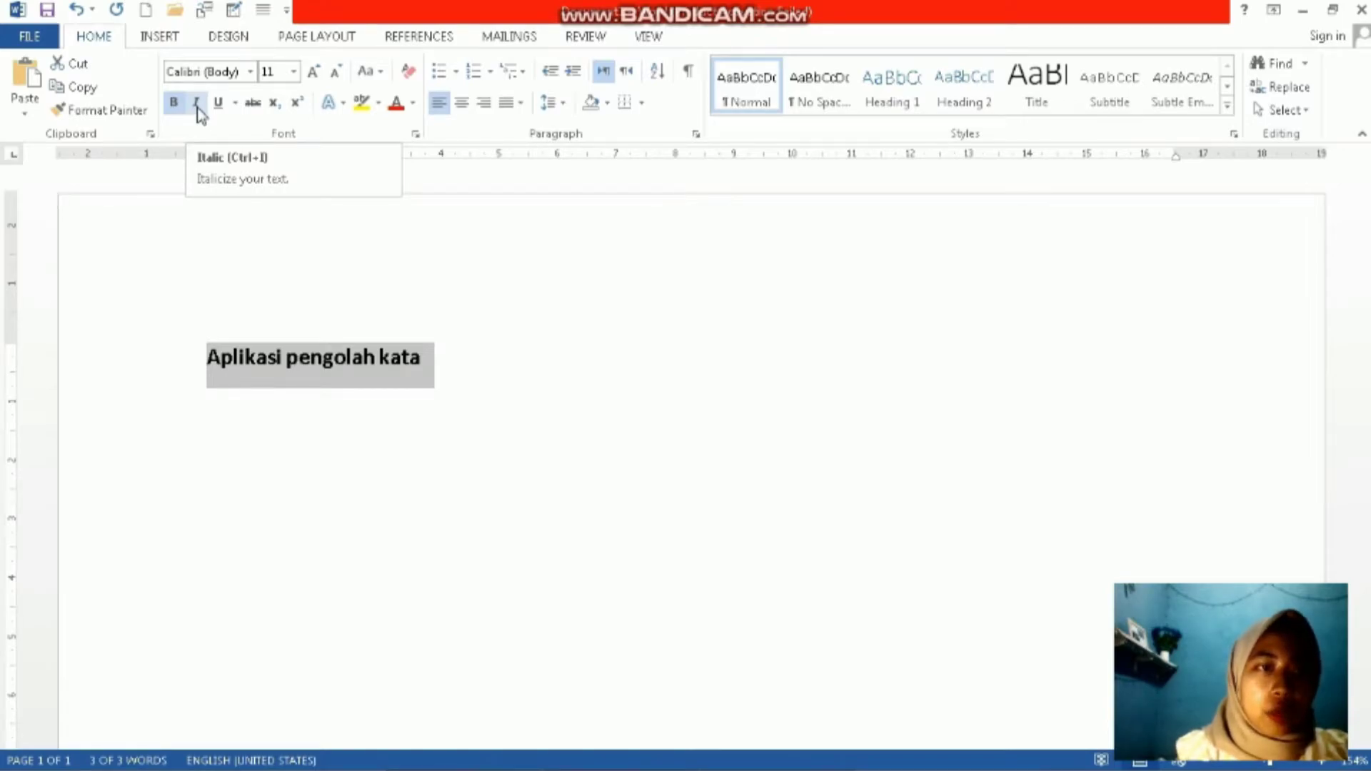
left_click(197, 113)
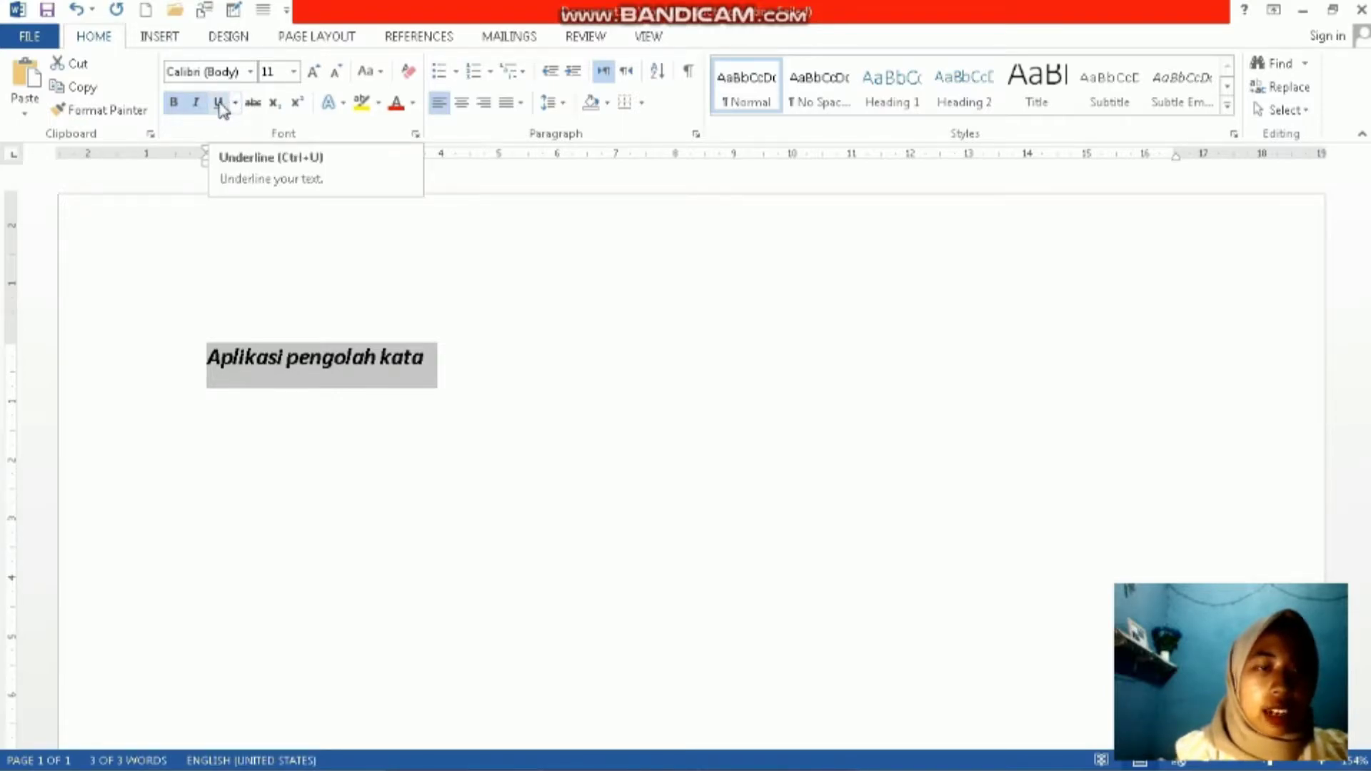
left_click(220, 104)
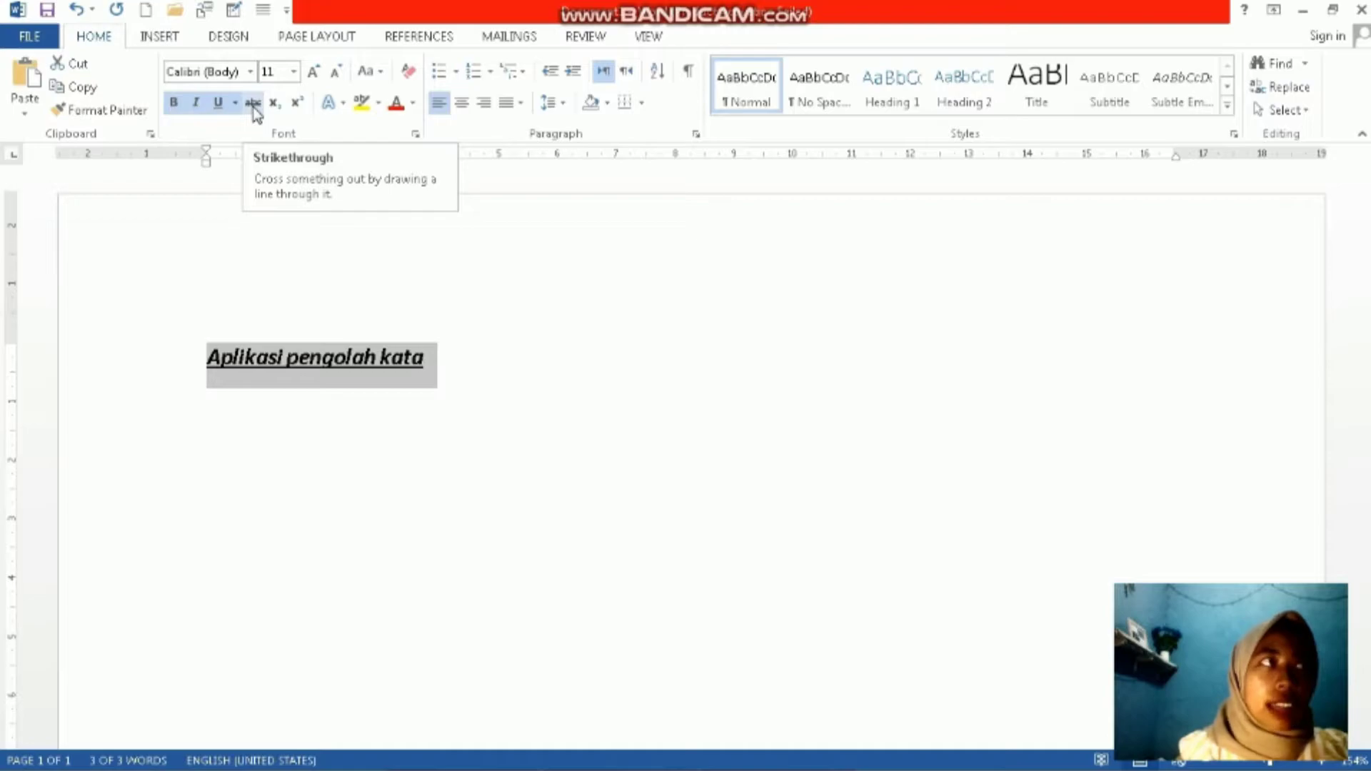
left_click(253, 103)
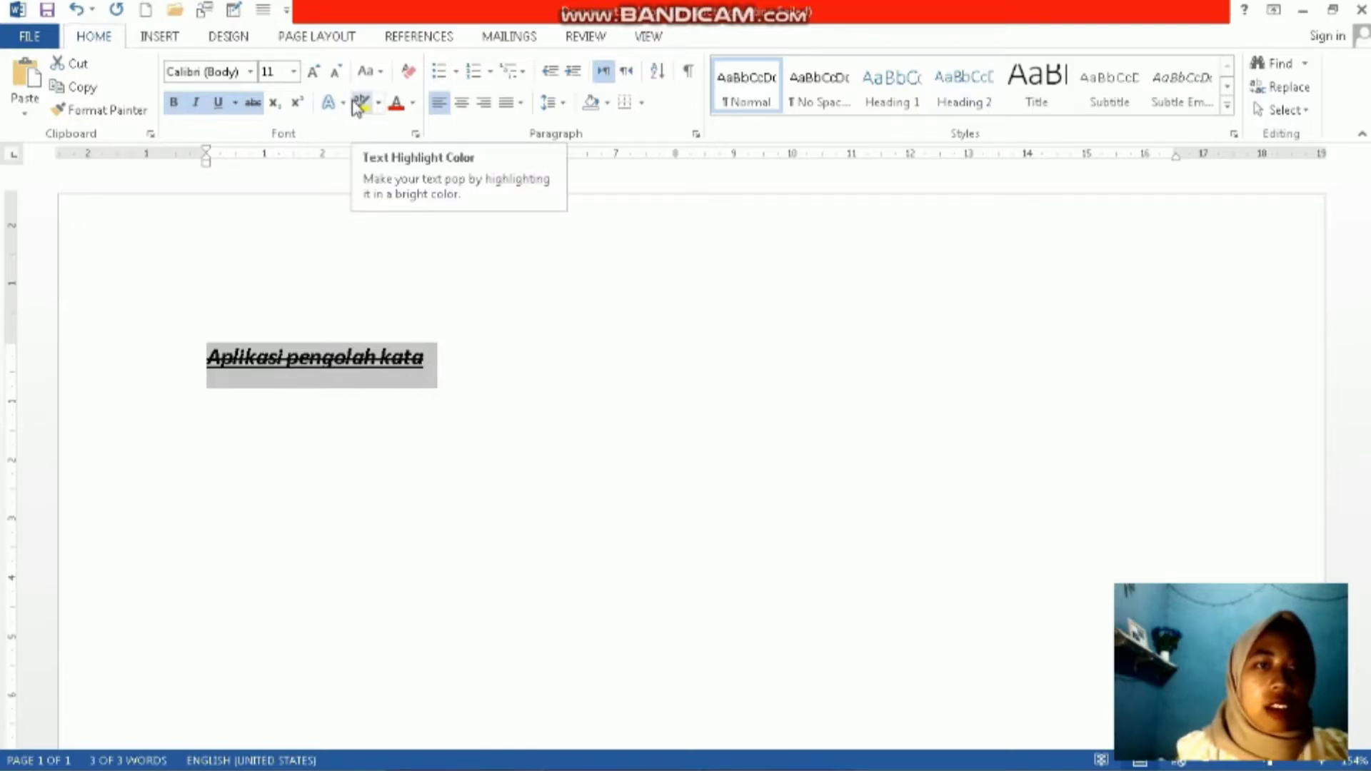
left_click(378, 103)
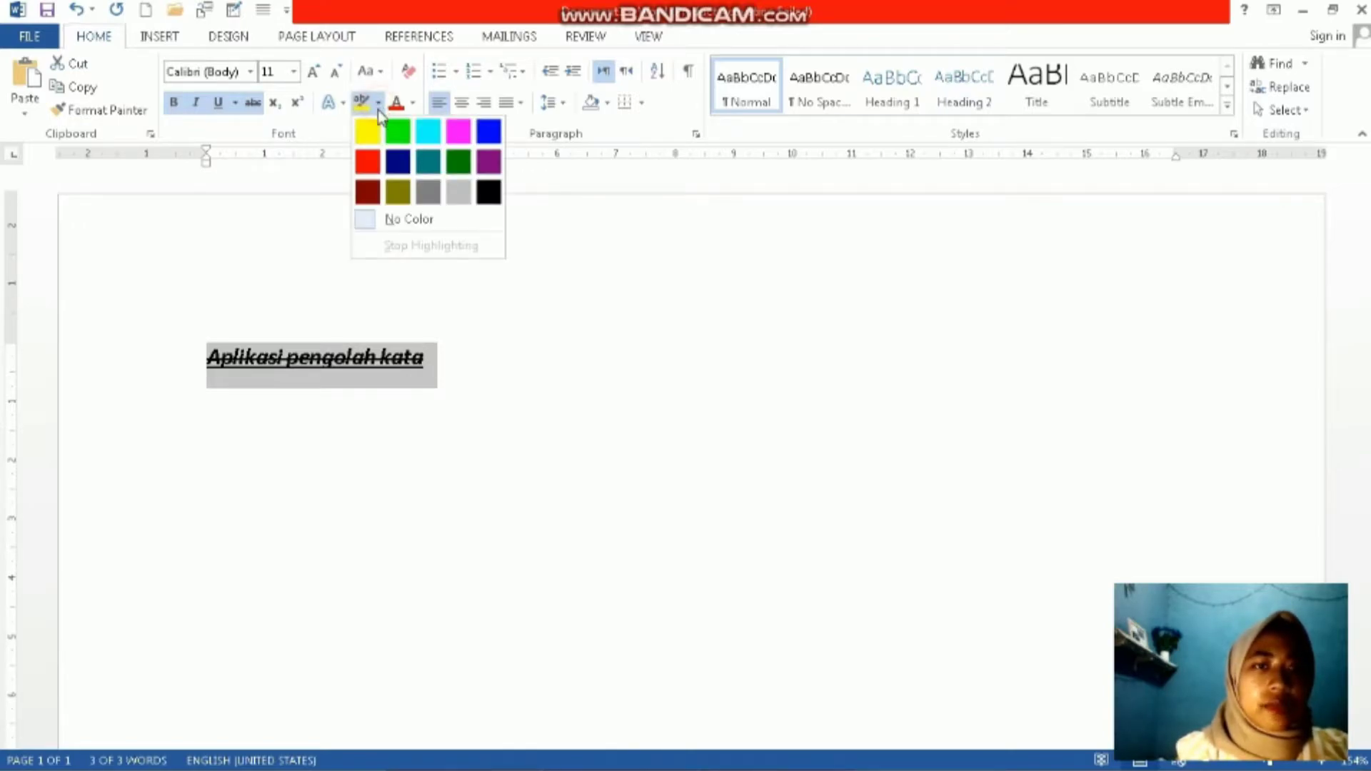
left_click(367, 131)
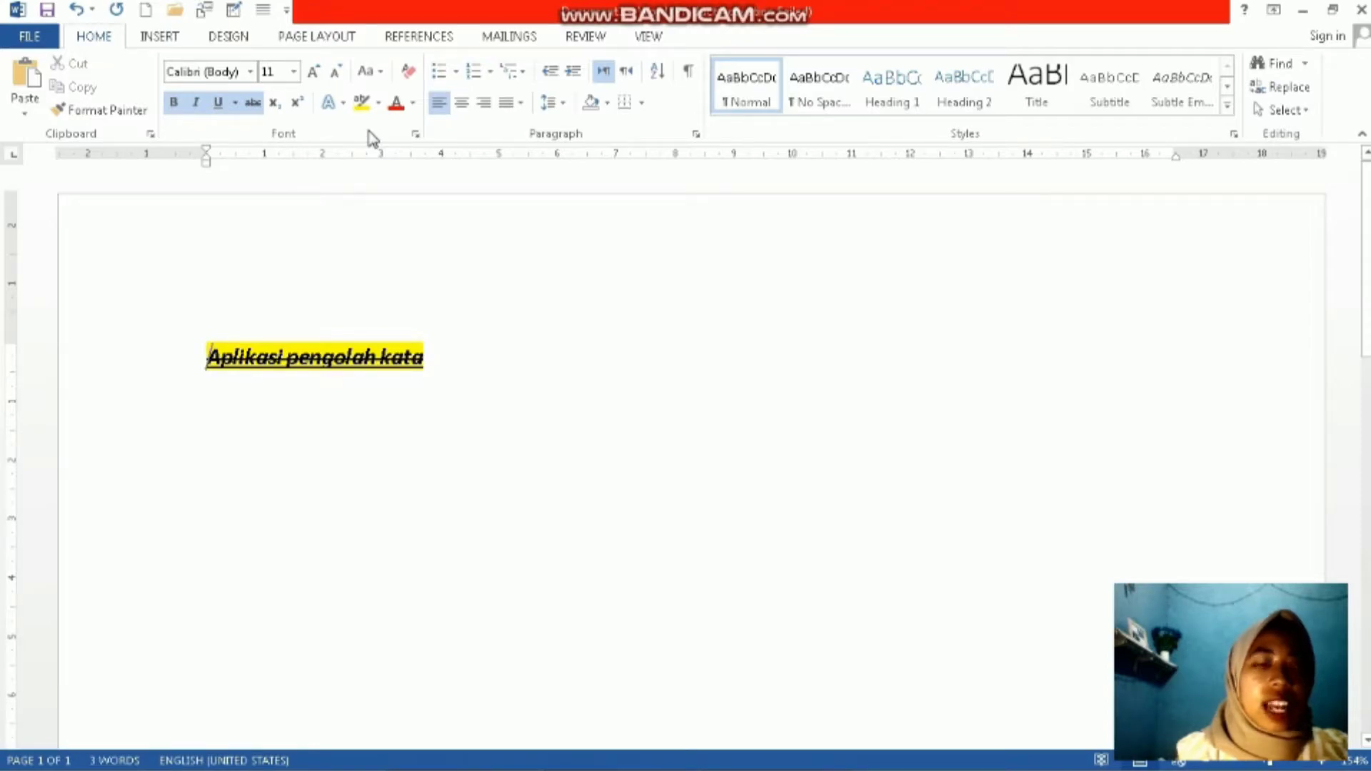
Delete the whole highlighted line "Aplikasi pengolah kata" from the document
left_click(459, 361)
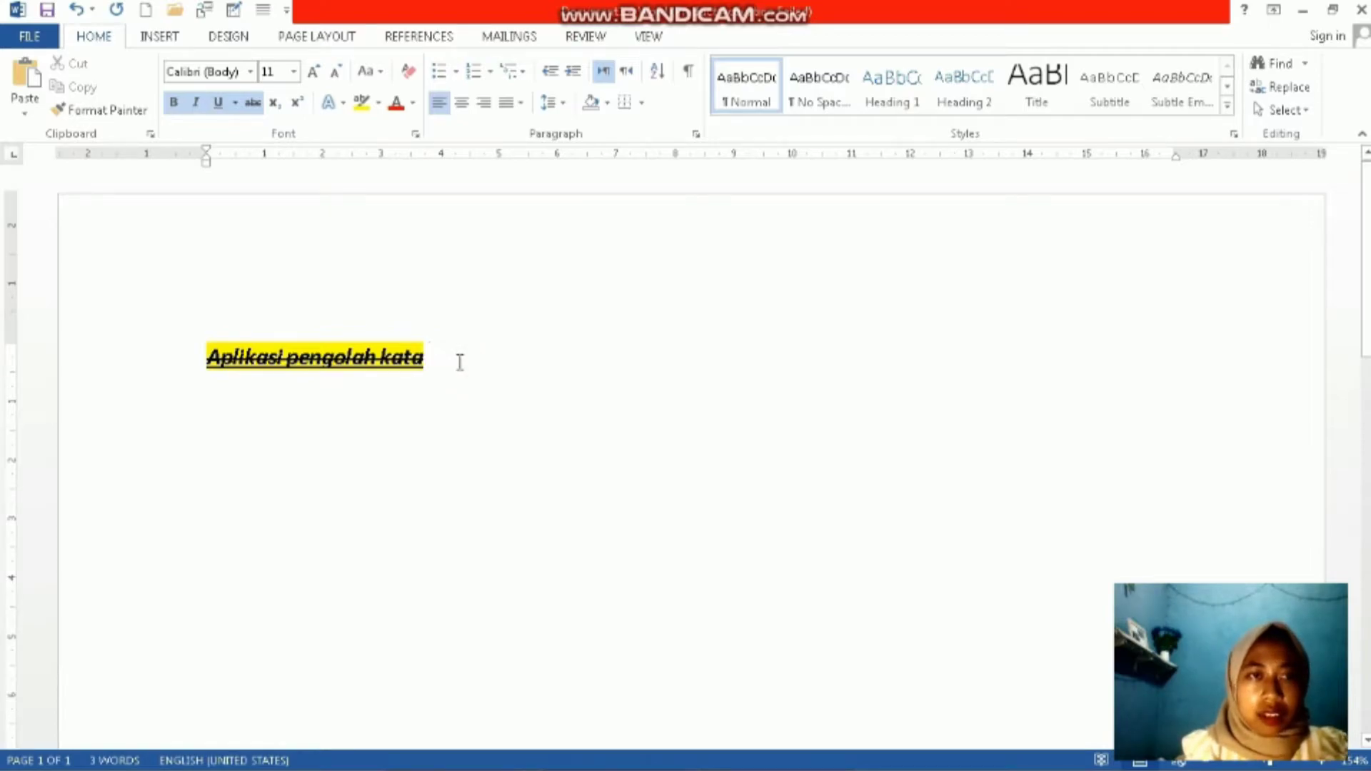
key("BackSpace")
key("BackSpace")
key("BackSpace")
key("BackSpace")
key("BackSpace")
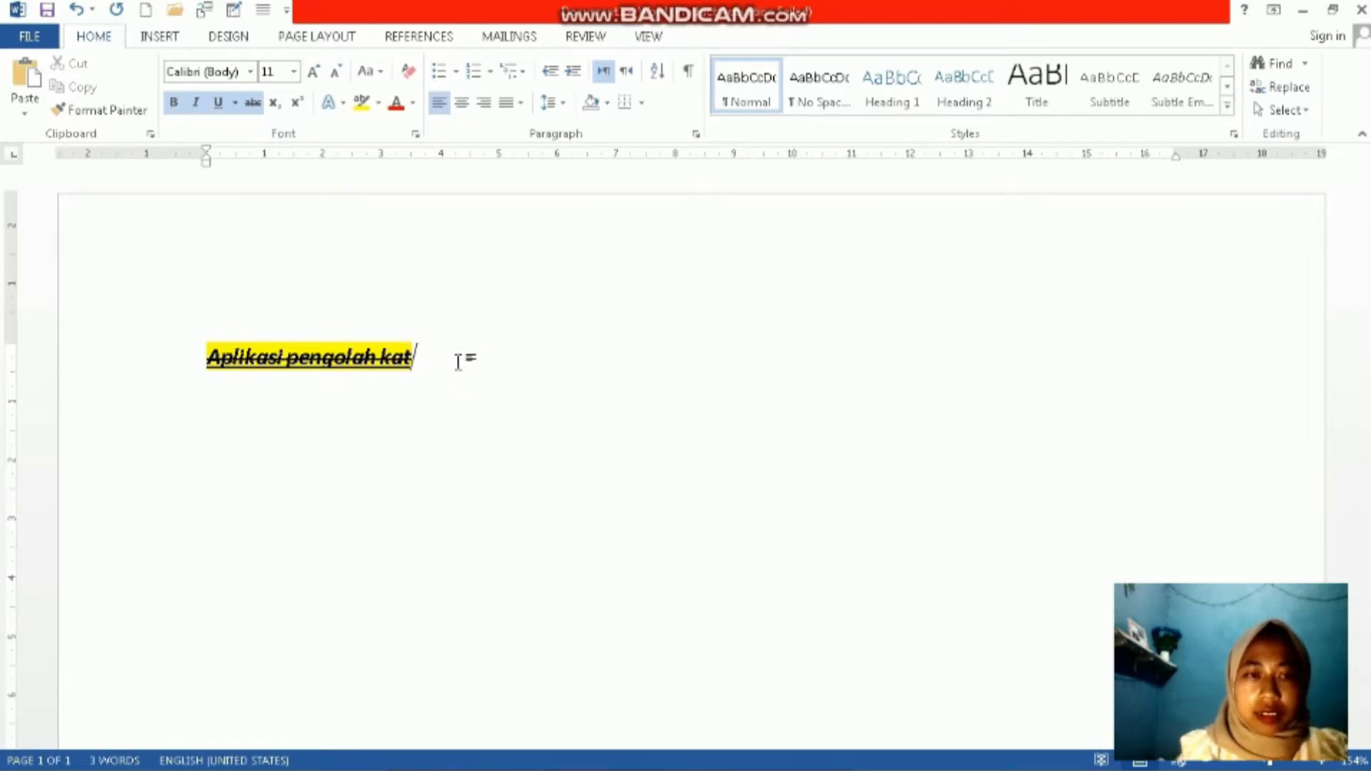
key("BackSpace")
key("BackSpace")
key("BackSpace")
key("BackSpace")
key("BackSpace")
key("BackSpace")
key("BackSpace")
key("BackSpace")
key("BackSpace")
key("BackSpace")
key("BackSpace")
key("BackSpace")
key("BackSpace")
key("BackSpace")
key("BackSpace")
key("BackSpace")
key("BackSpace")
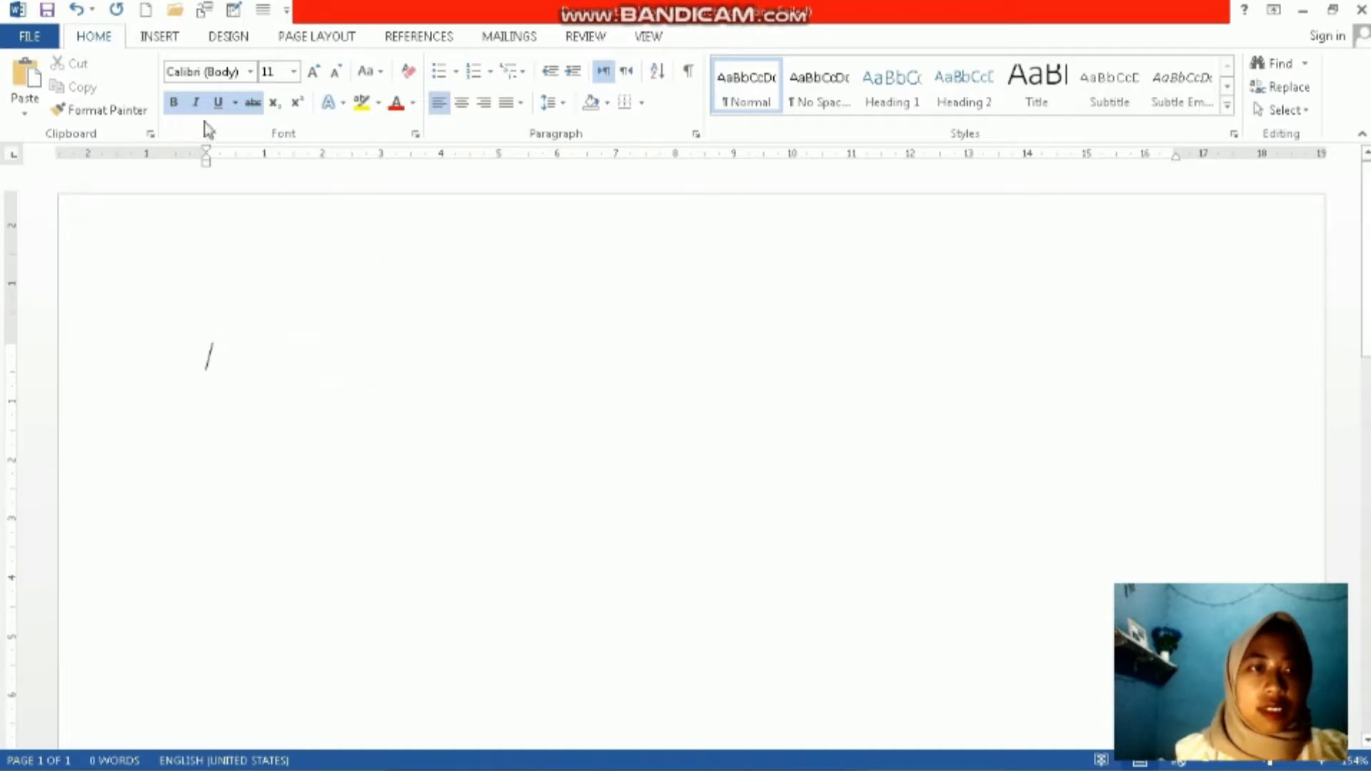
Turn off bold, italic, strikethrough and underline for new text on the empty line
left_click(191, 103)
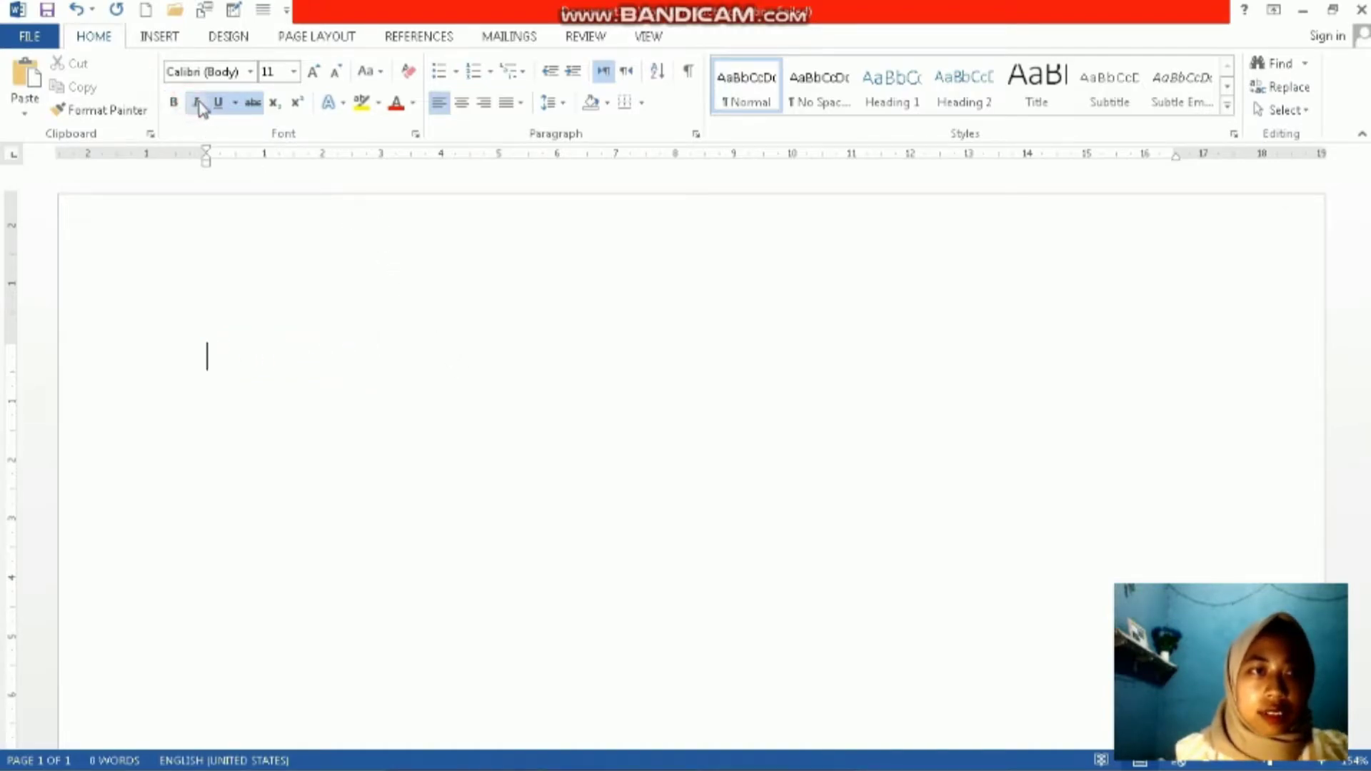
left_click(213, 101)
left_click(249, 99)
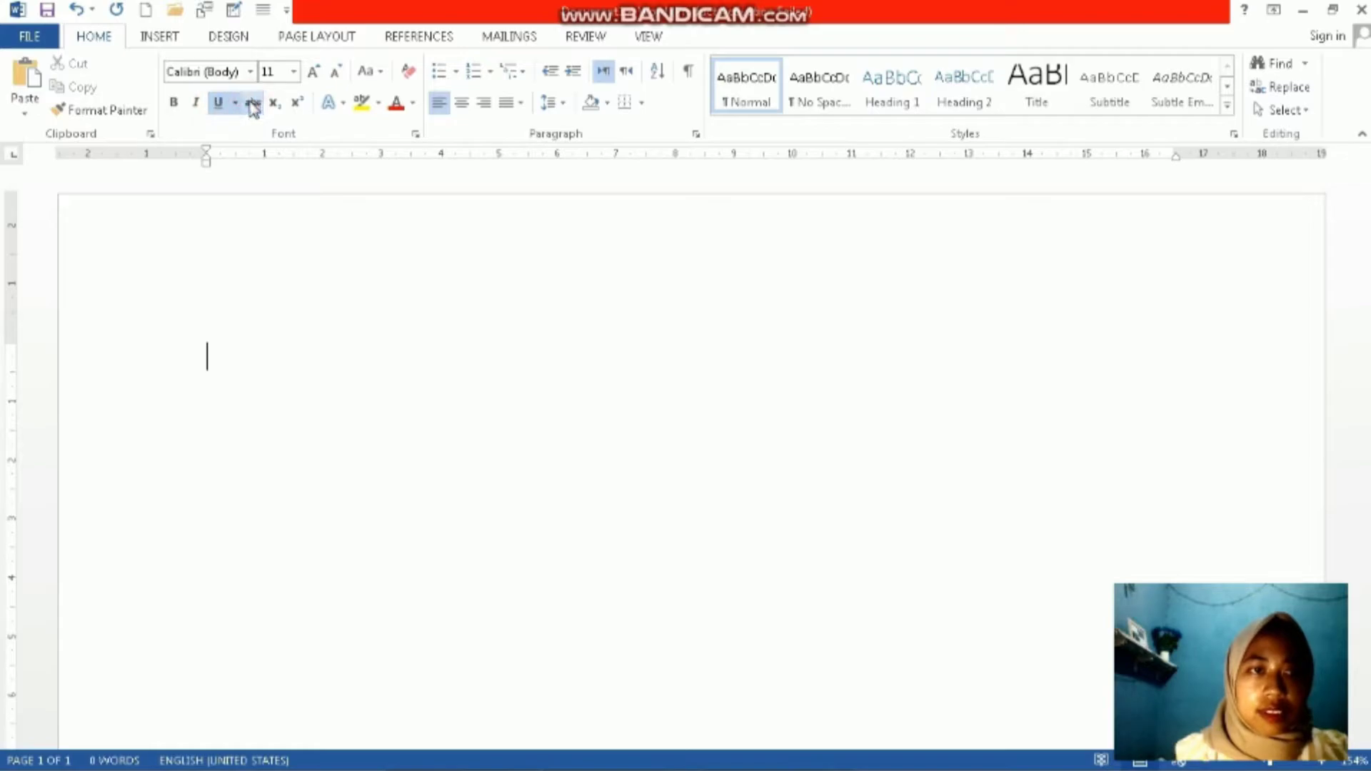
left_click(217, 103)
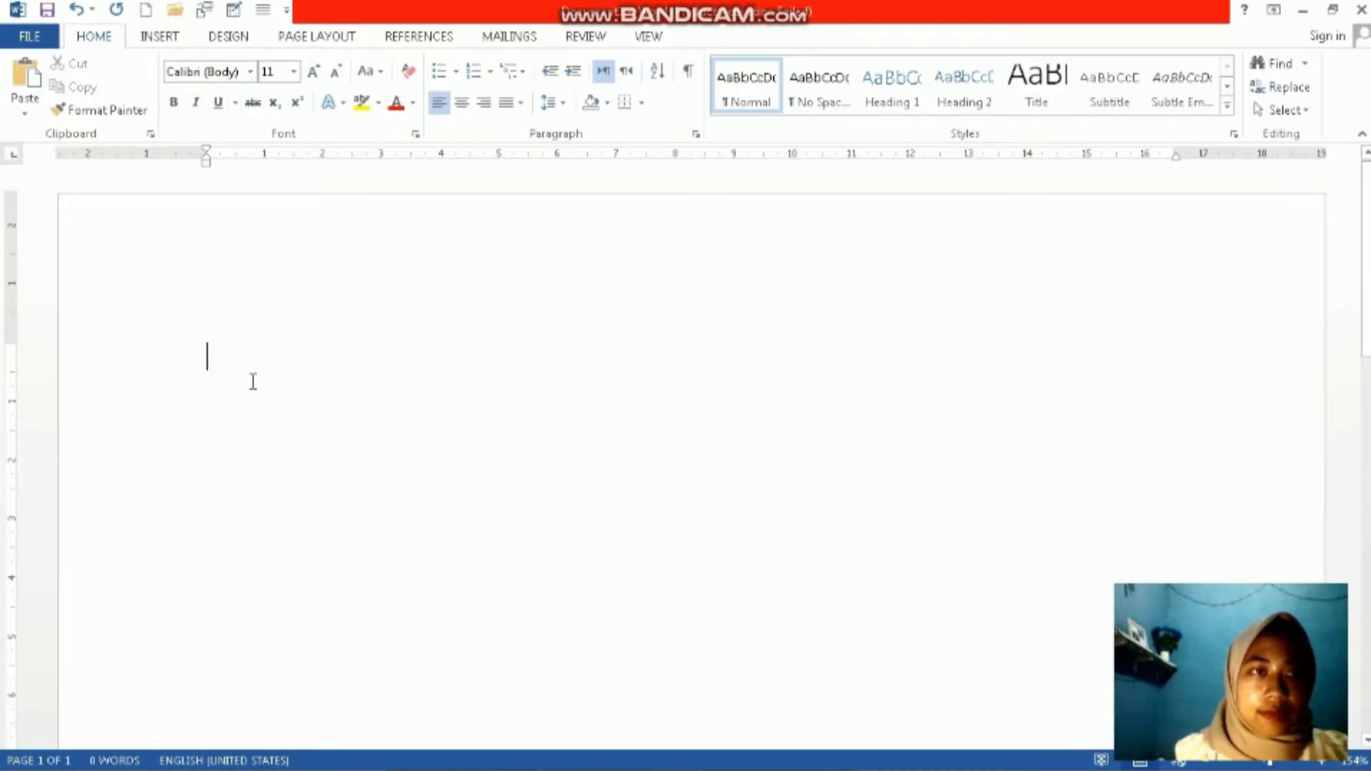
Enter the word "Aplikasi" on the empty line, view the document's Info page and return to the document
type("Aplikasi")
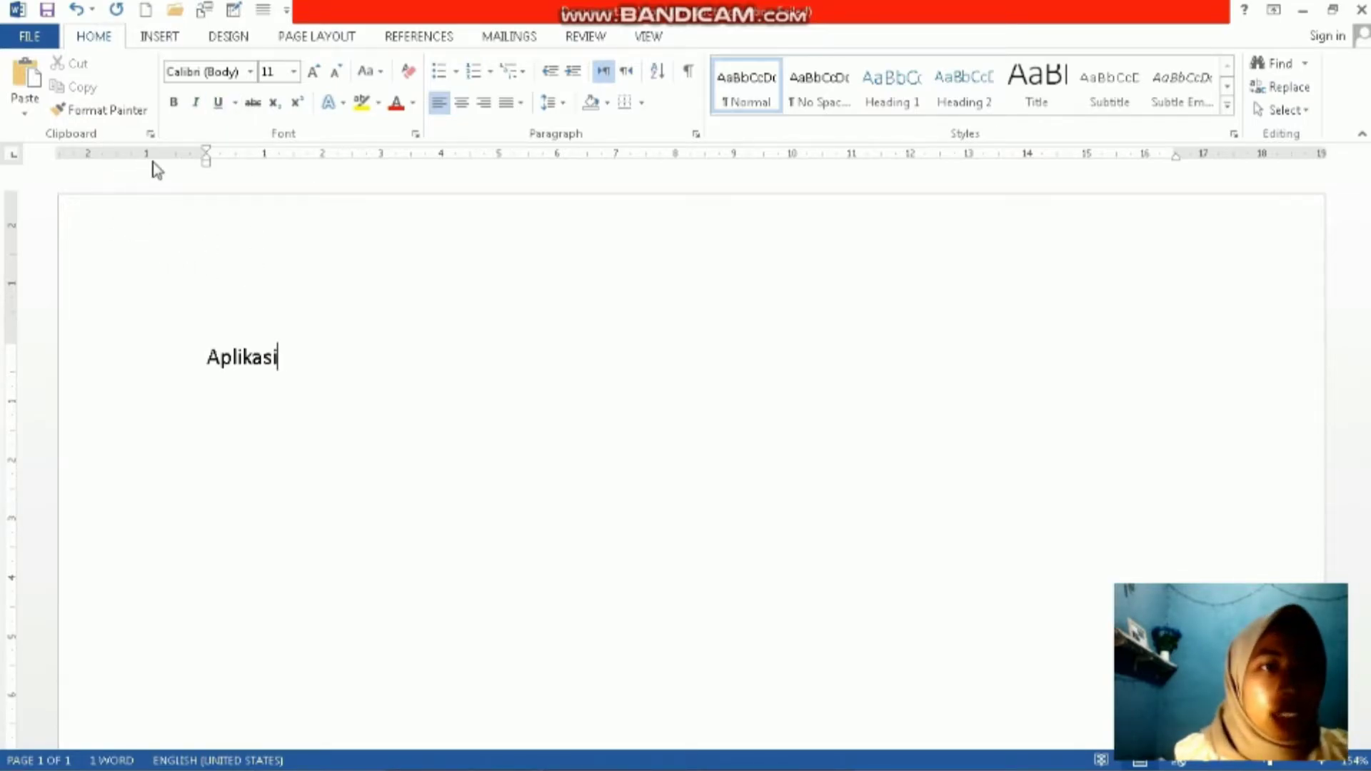
left_click(35, 41)
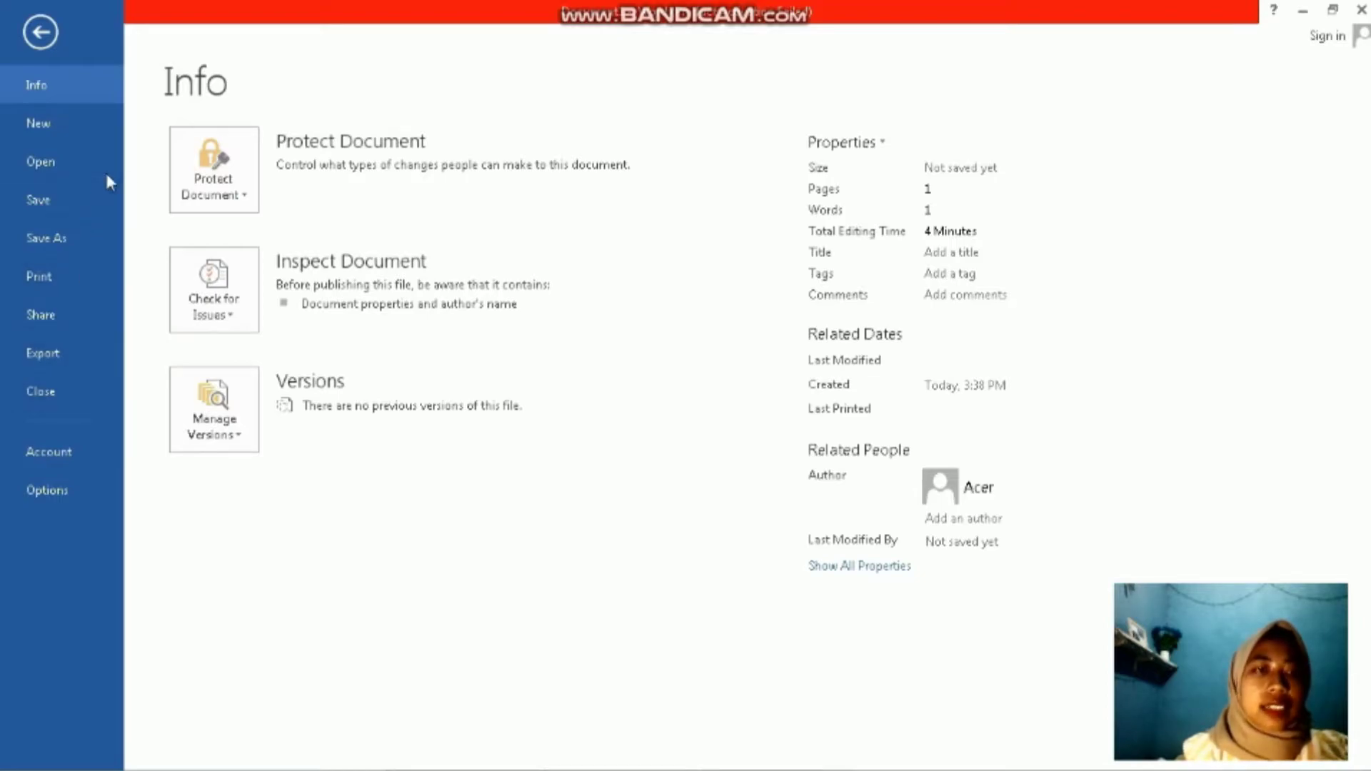
left_click(47, 30)
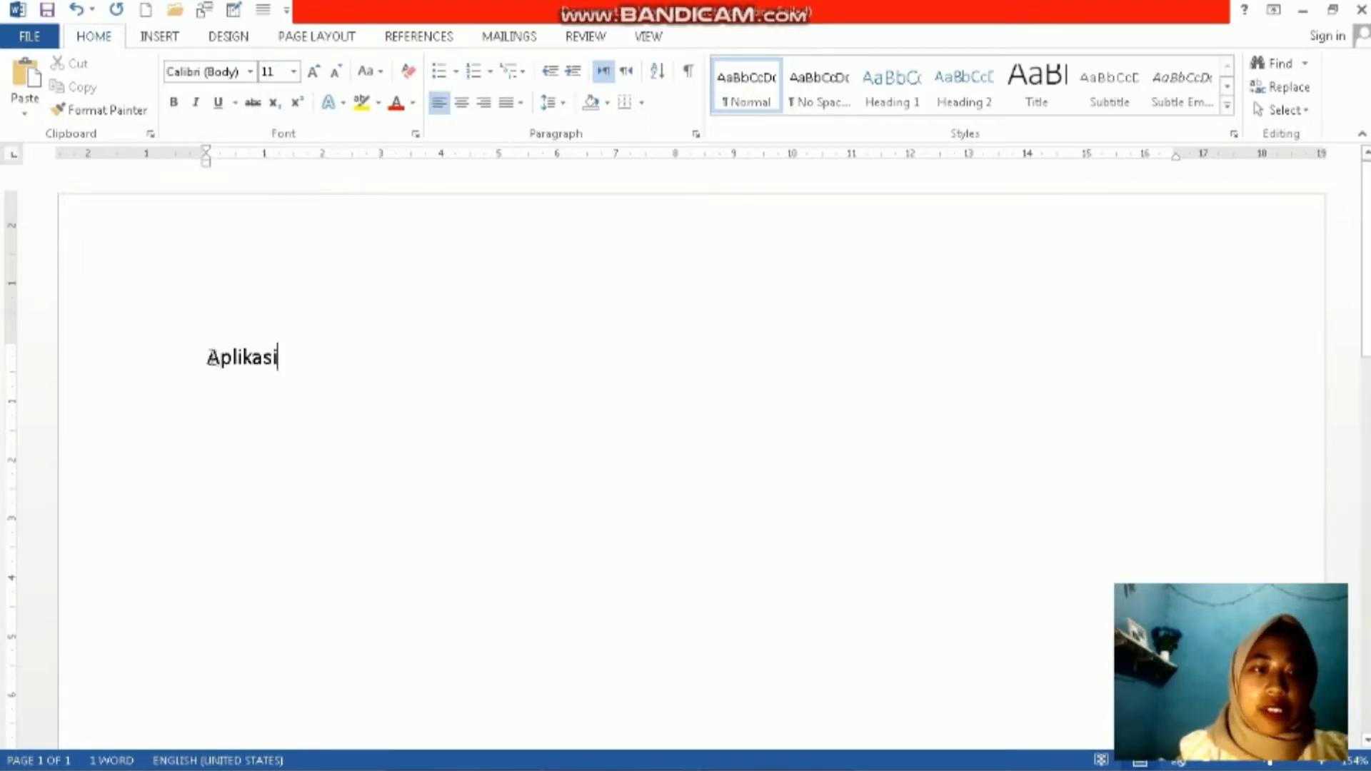
Set the word "Aplikasi" in Times New Roman at size 12
left_click_drag(207, 357, 289, 362)
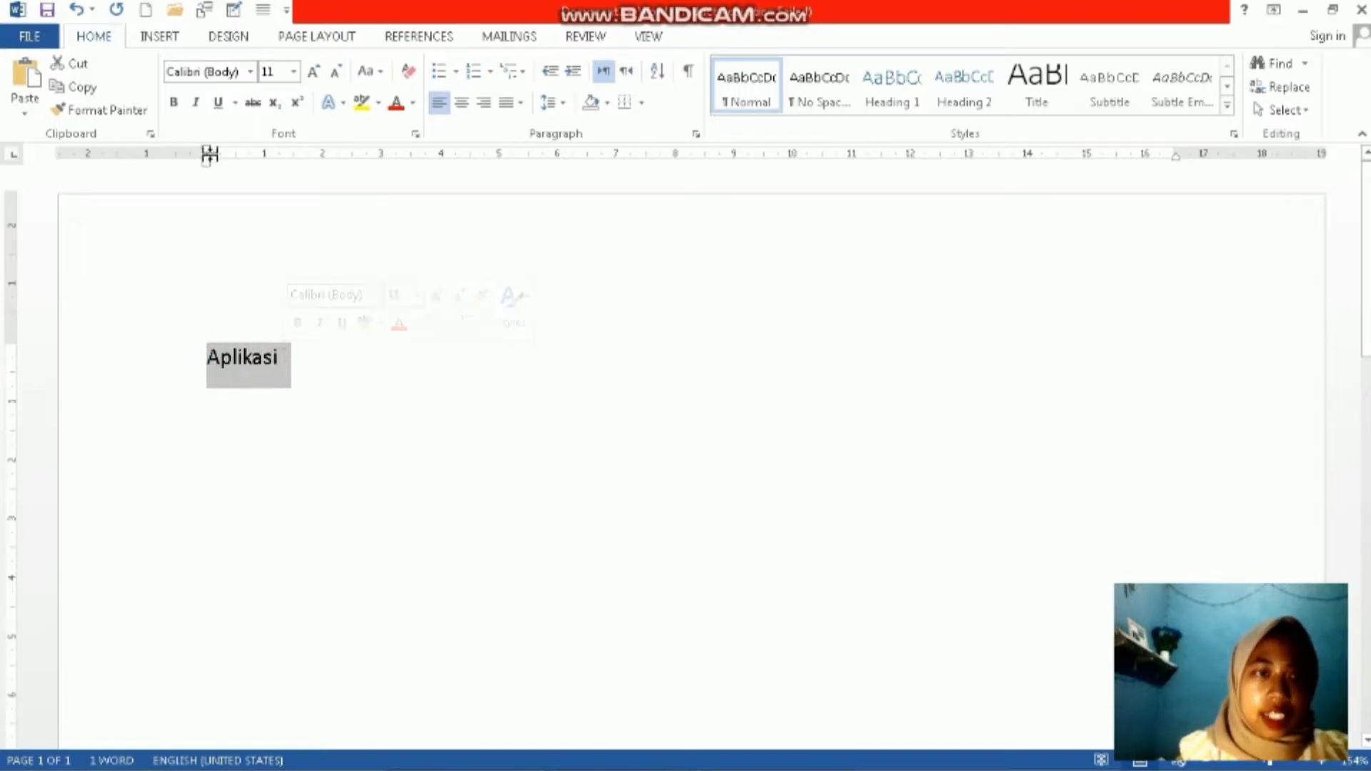
left_click(251, 72)
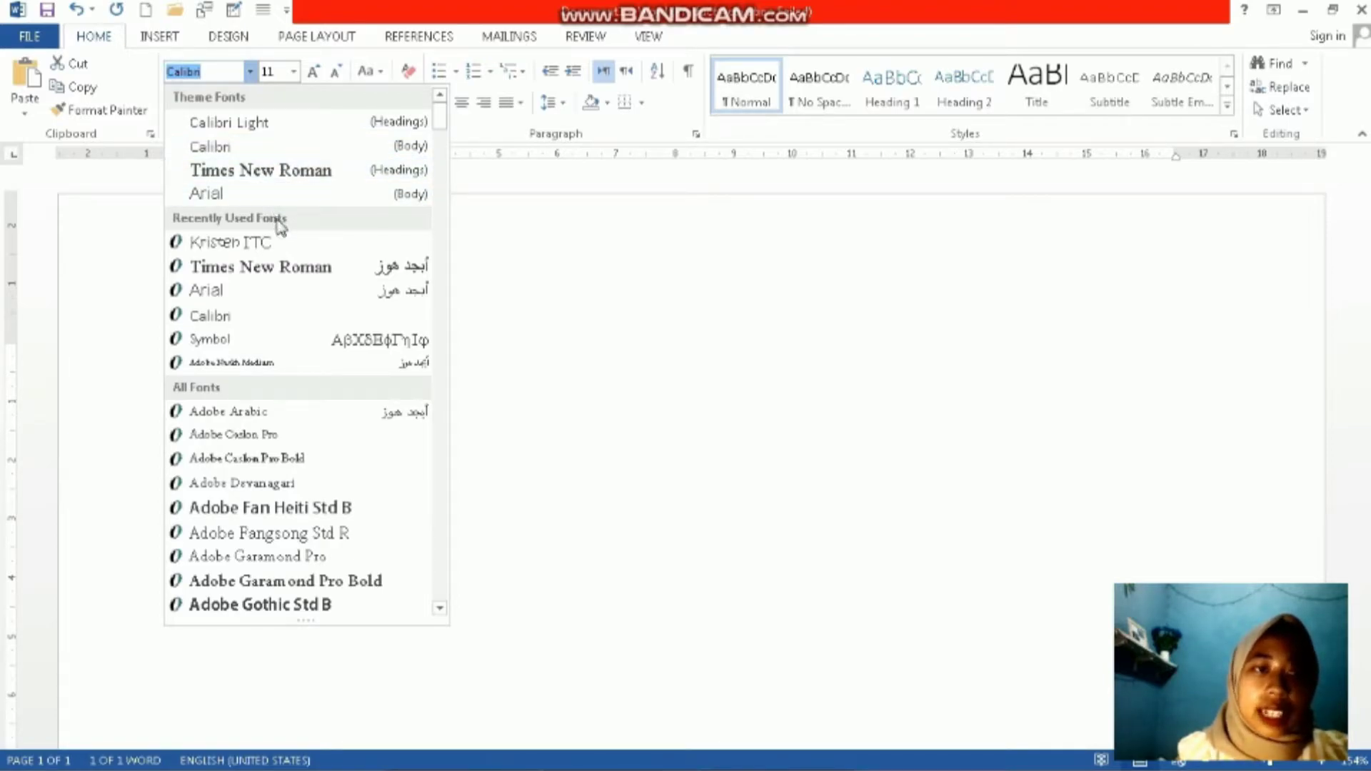
left_click(317, 172)
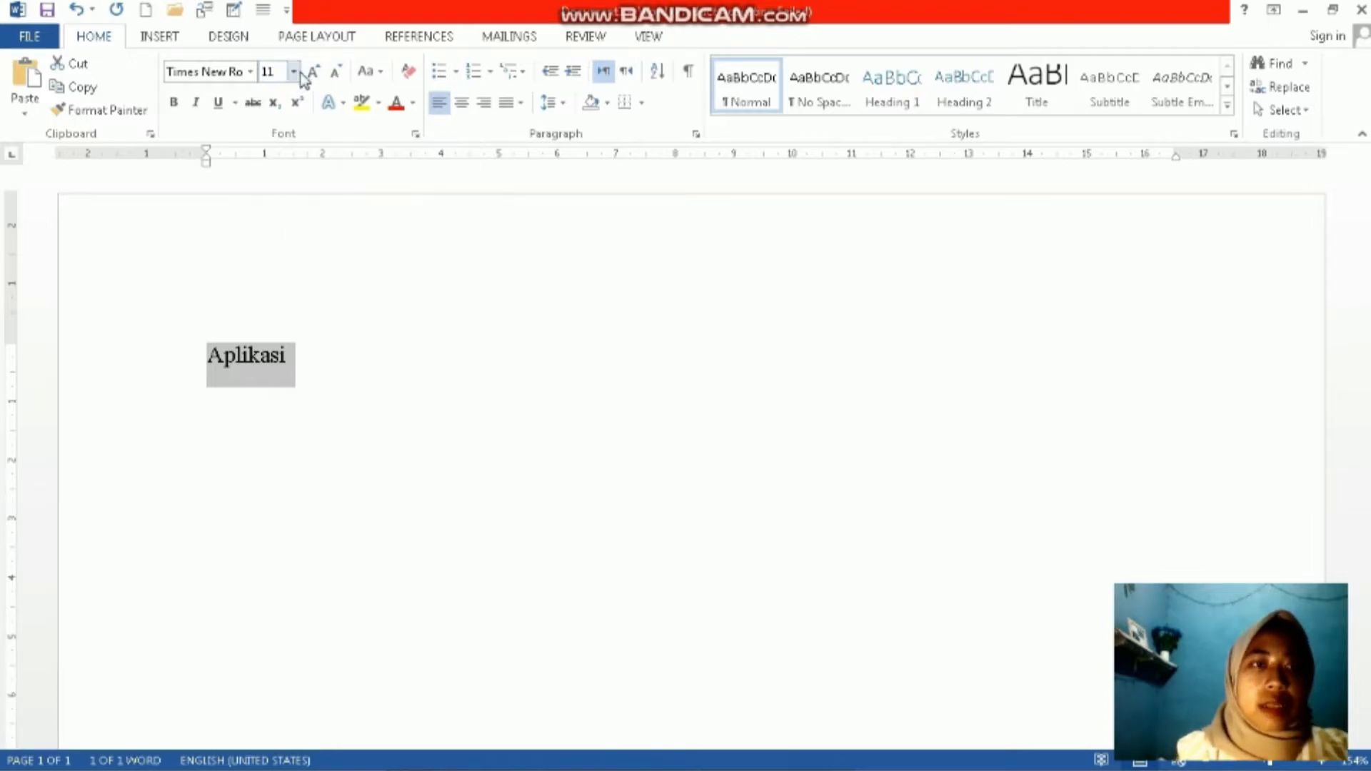
left_click(294, 72)
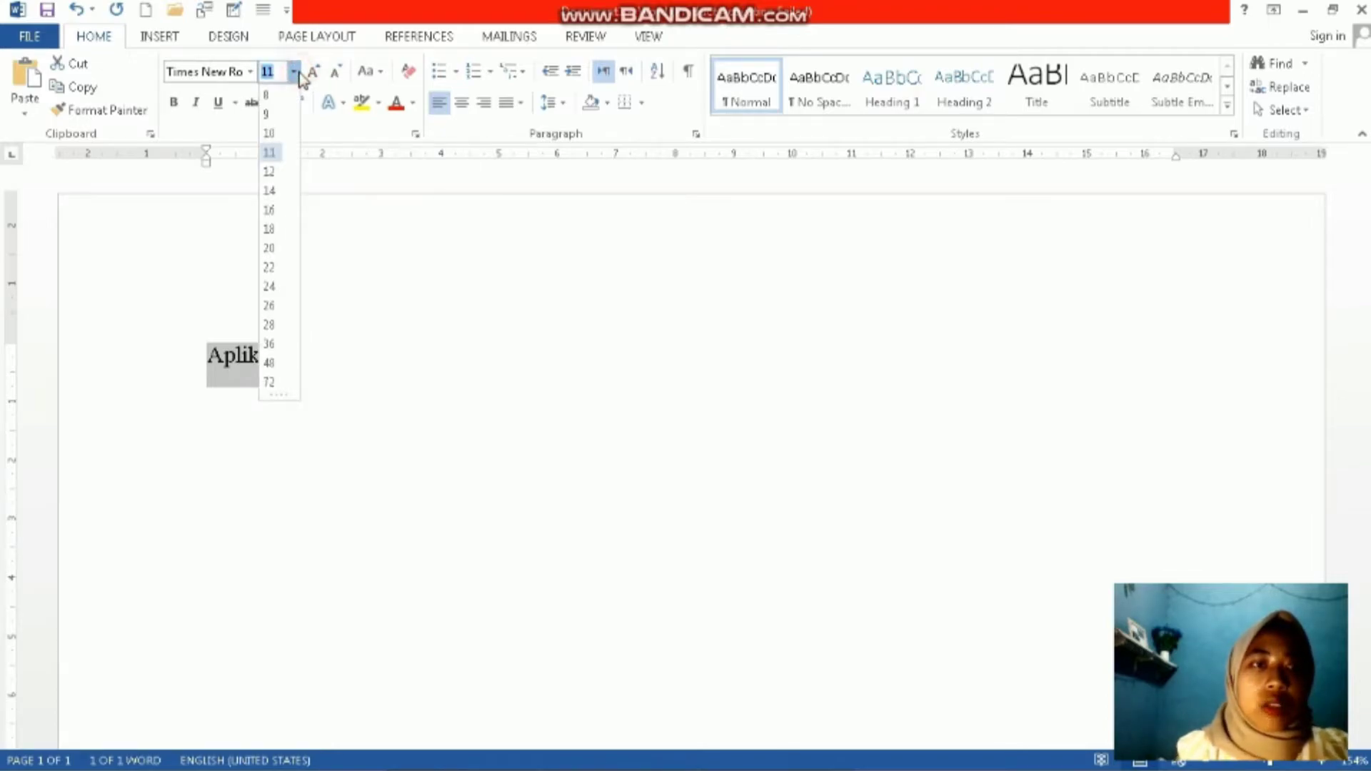
left_click(284, 172)
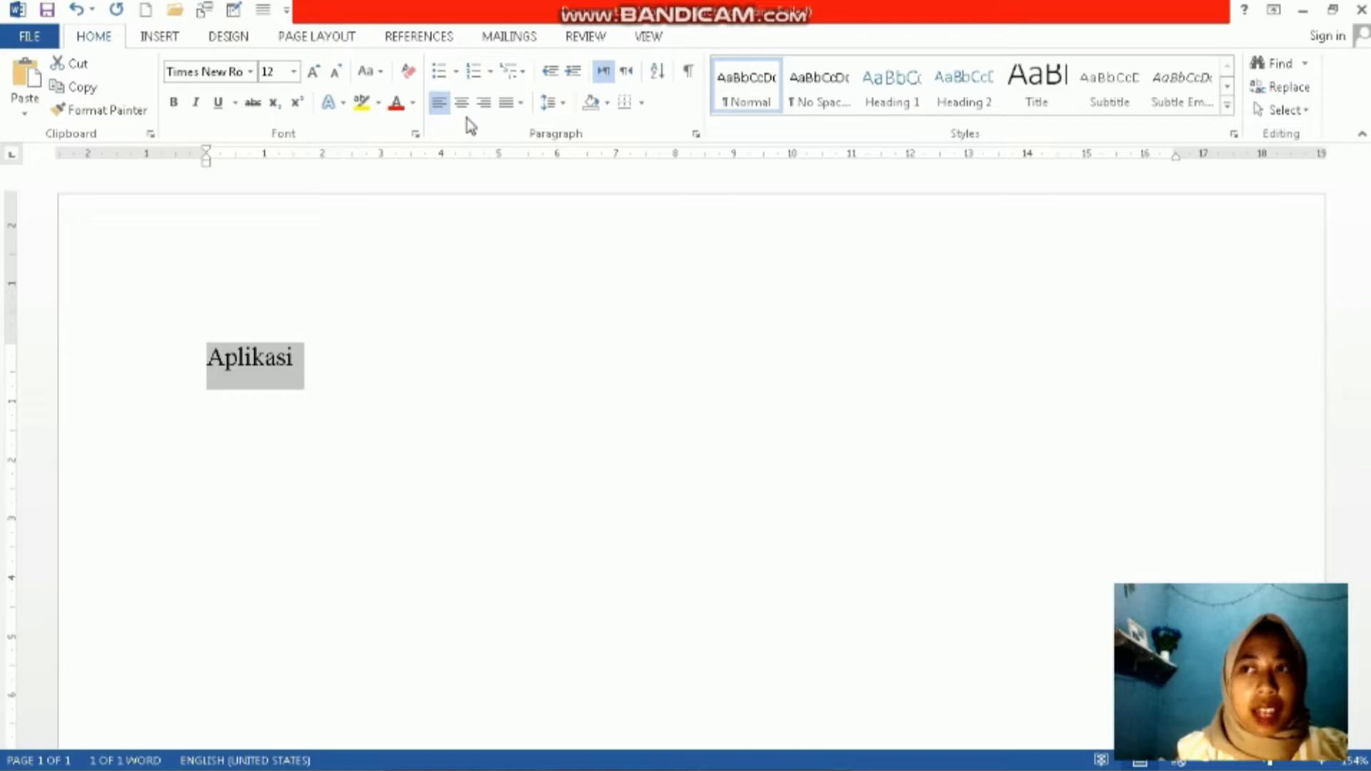
Try the No Spacing and Heading 1 styles on "Aplikasi", then apply the Normal style
left_click(811, 91)
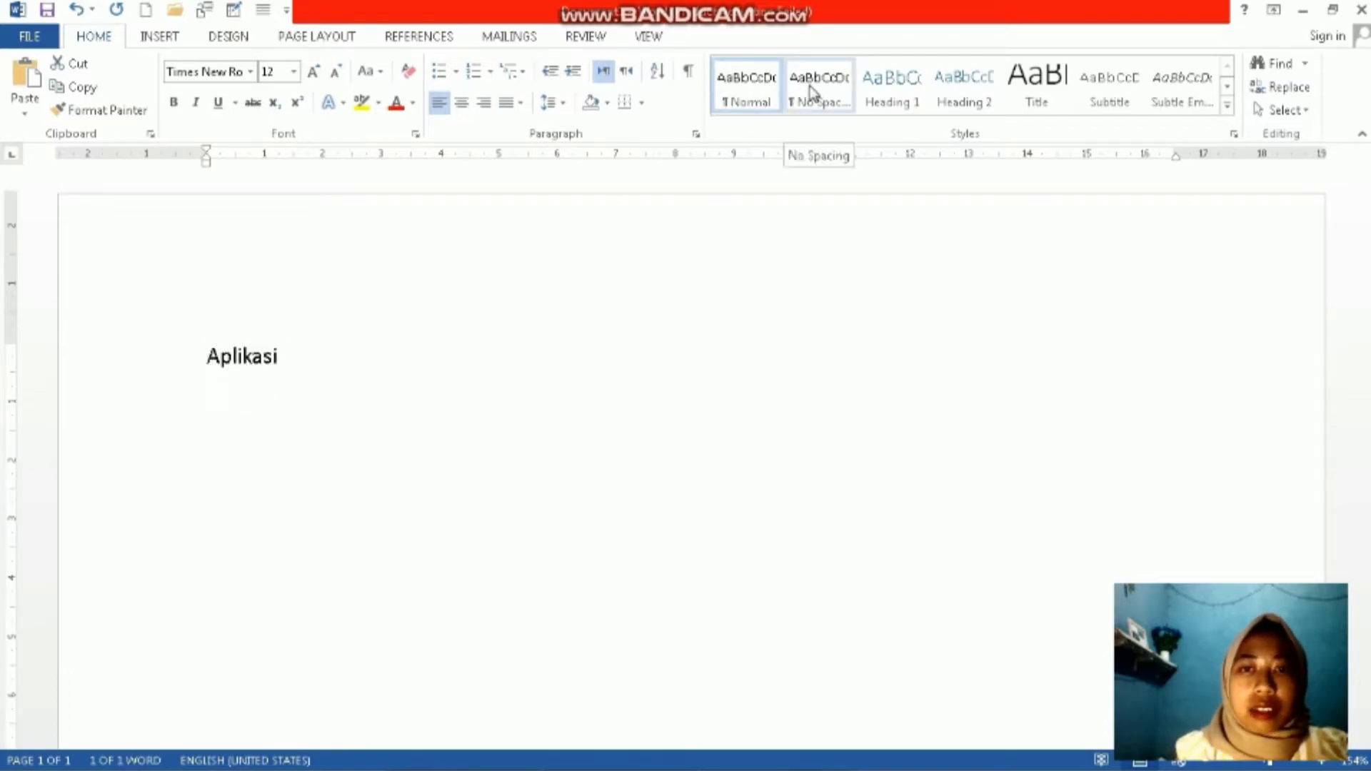
left_click(892, 92)
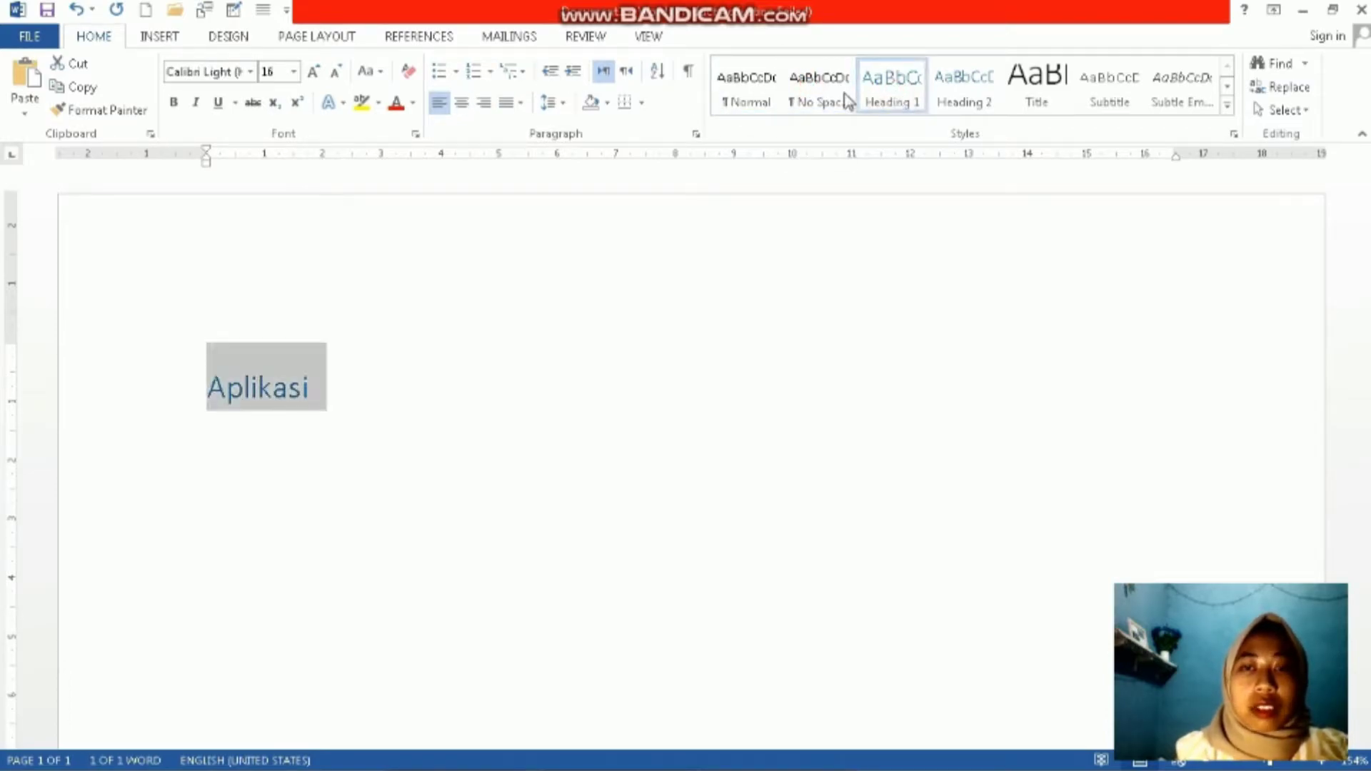
left_click(739, 102)
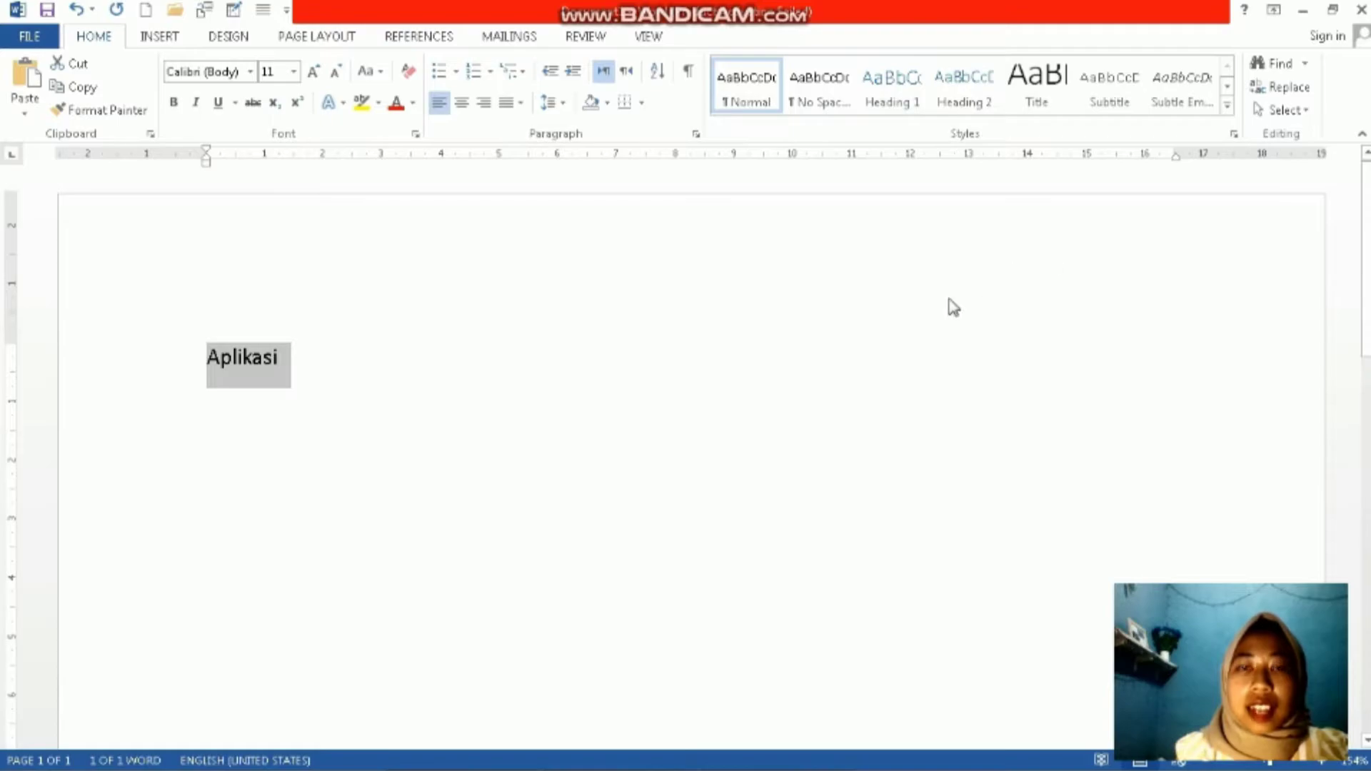
Replace the selected word "Aplikasi" with the symbol Ö
left_click(159, 41)
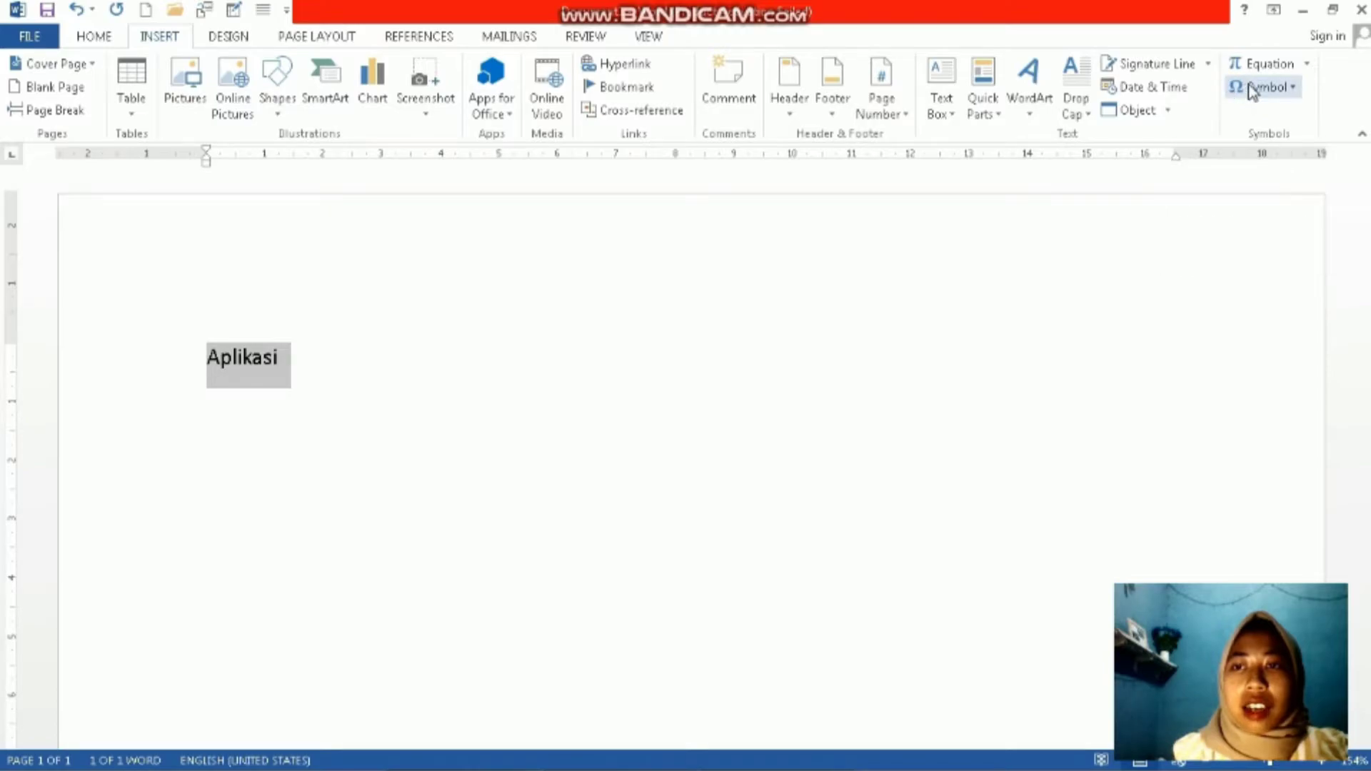
left_click(1290, 89)
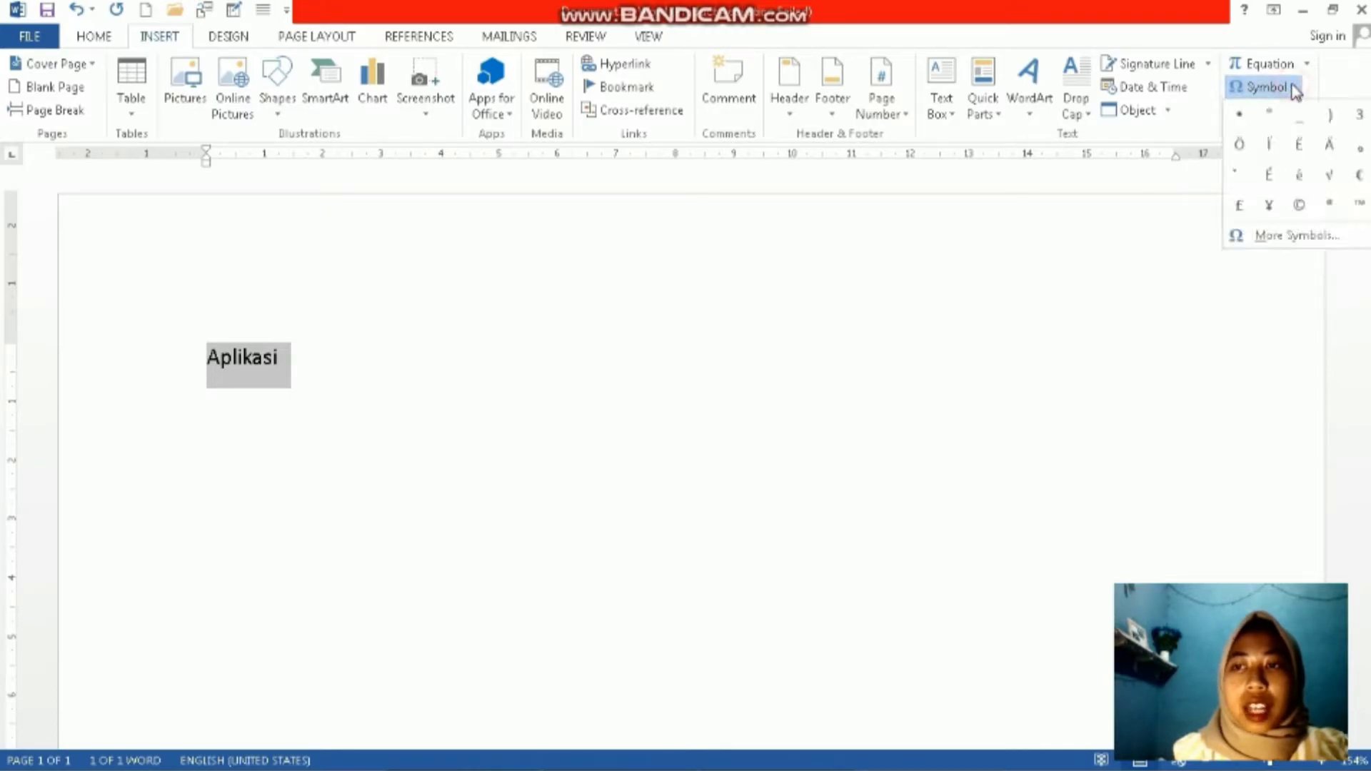
left_click(1242, 145)
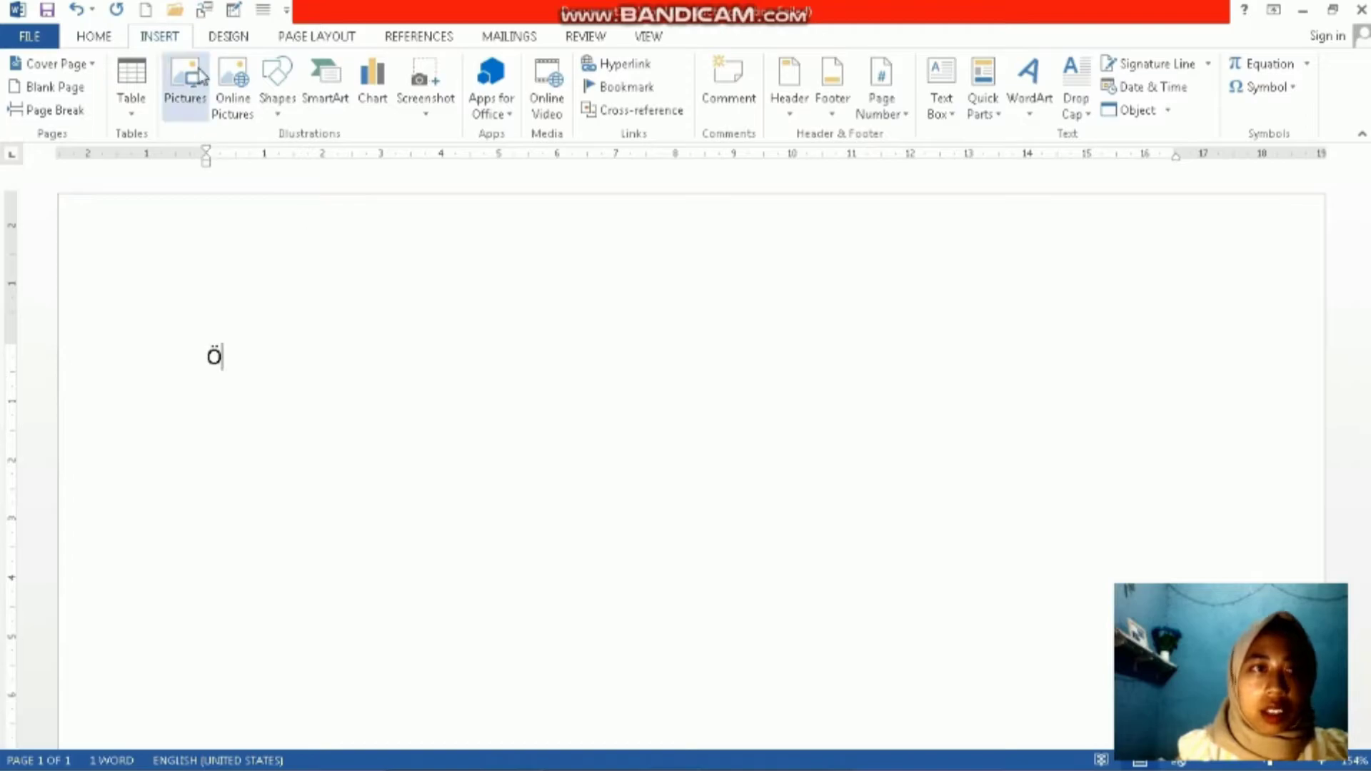
Examine the document formatting options and the page setup choices for margins, orientation, size and columns
left_click(230, 37)
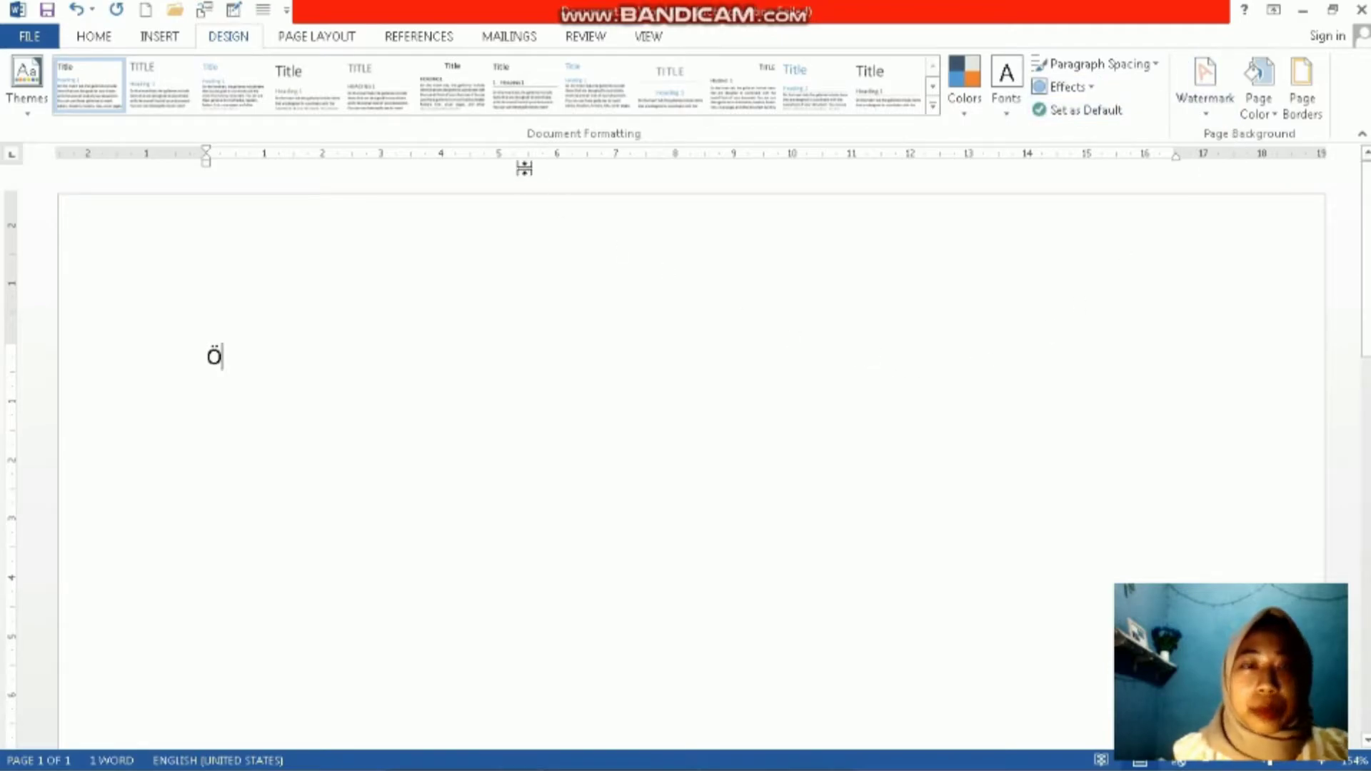
left_click(312, 38)
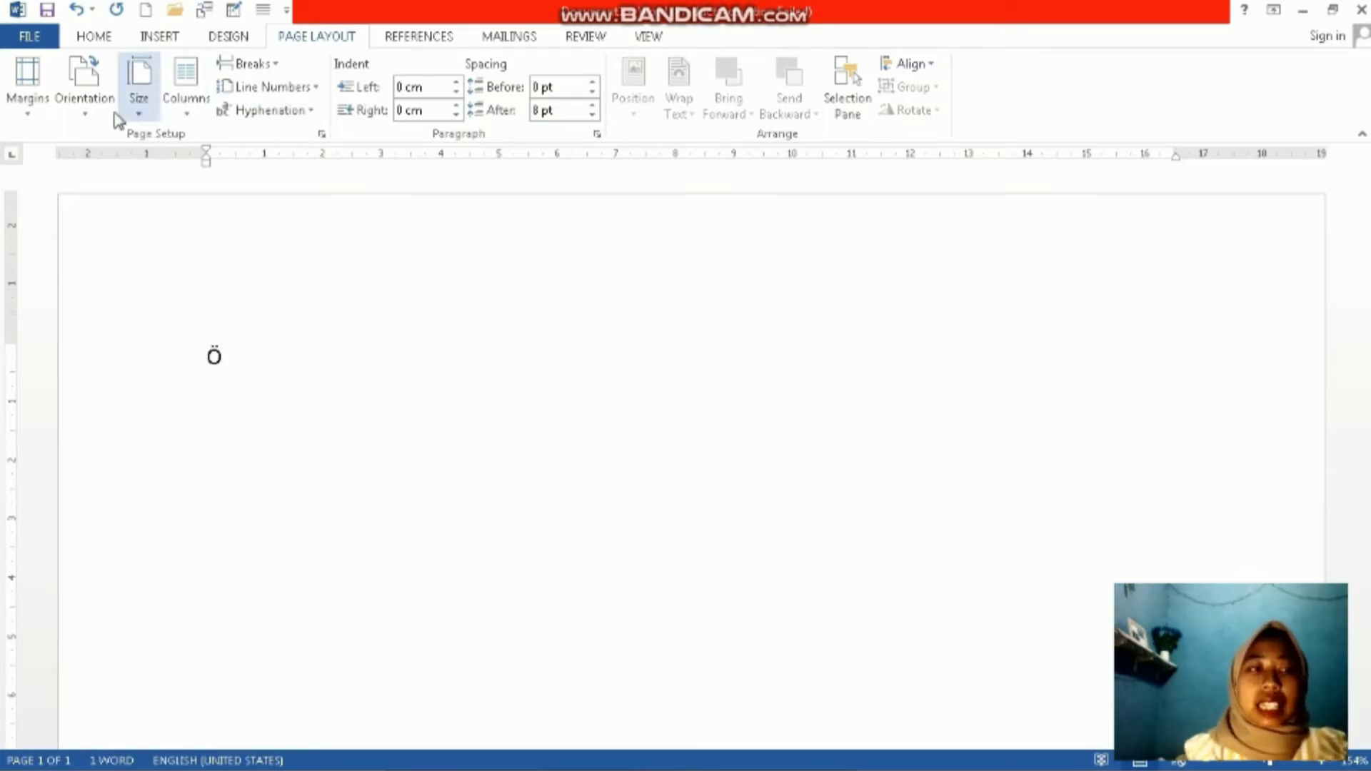
left_click(27, 107)
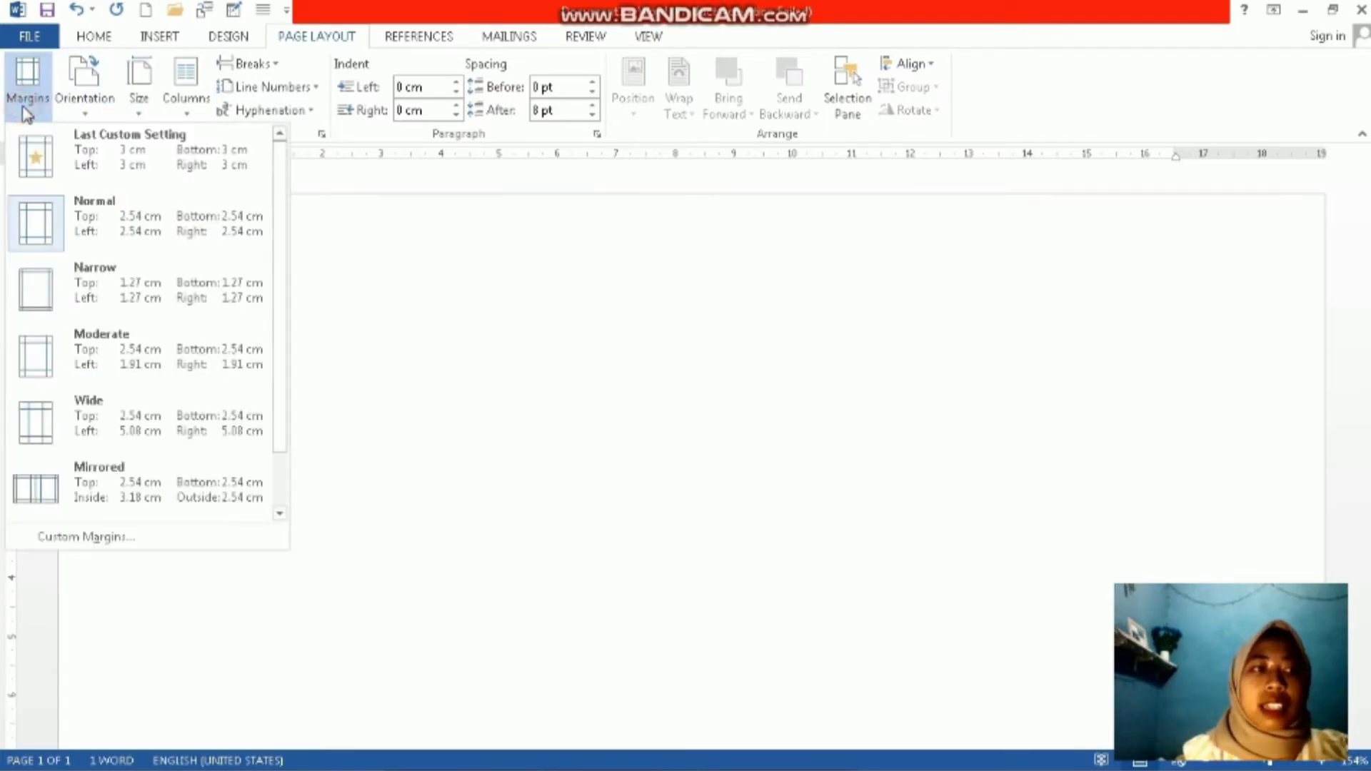
left_click(96, 153)
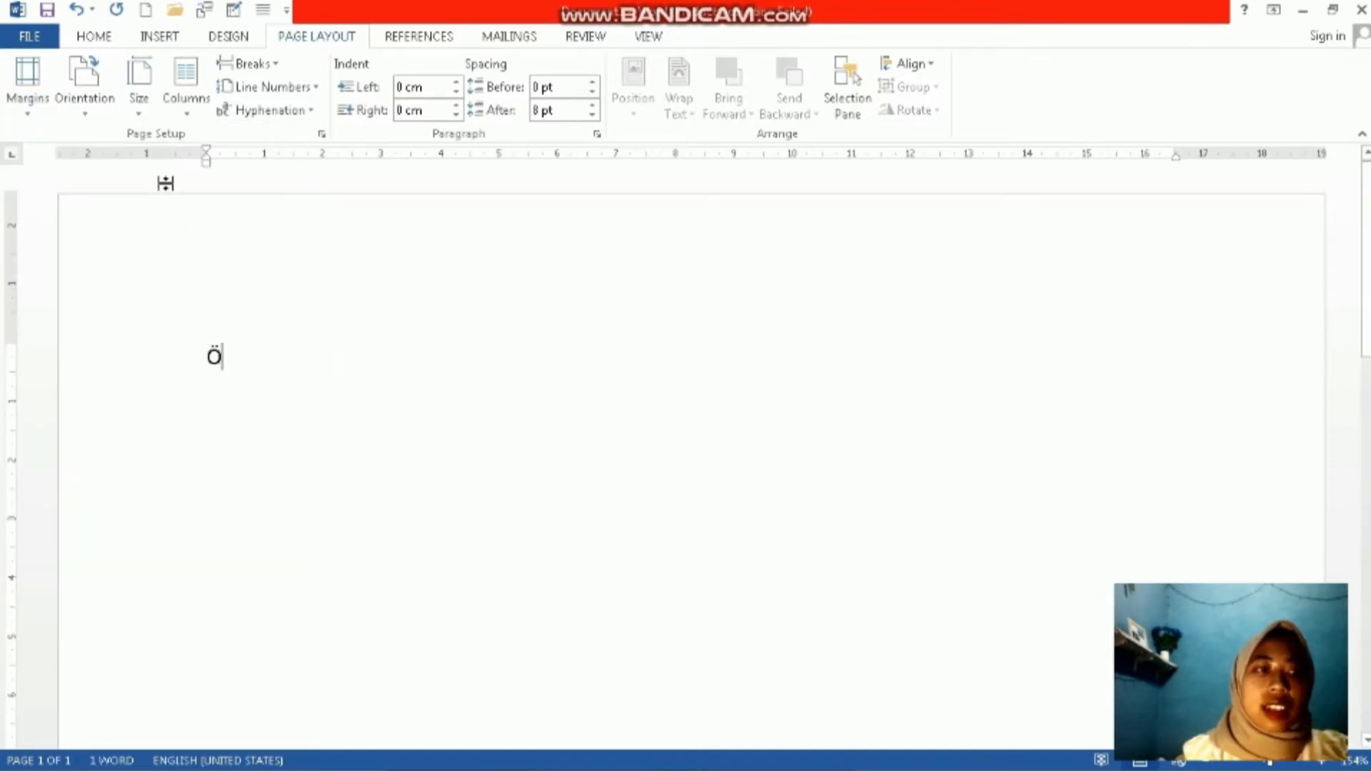
left_click(85, 107)
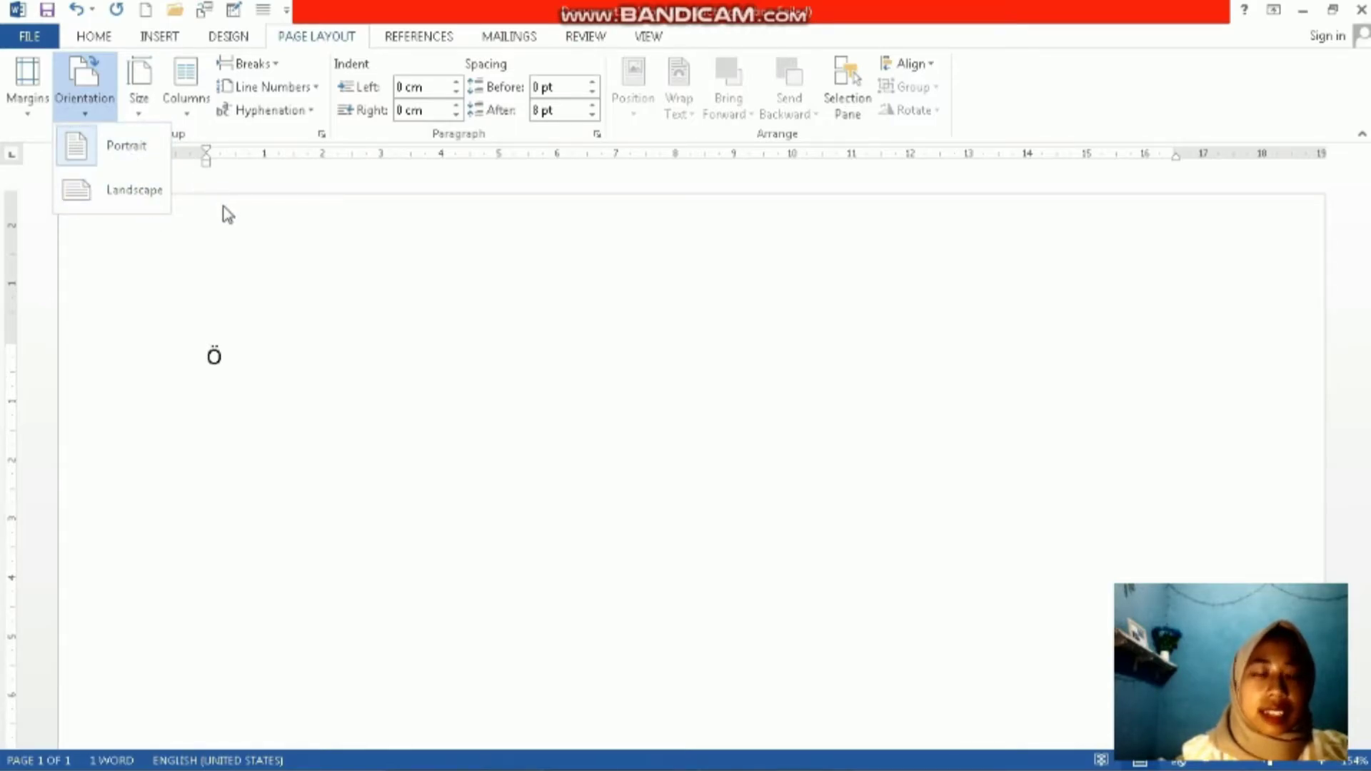
left_click(135, 108)
left_click(138, 115)
left_click(190, 112)
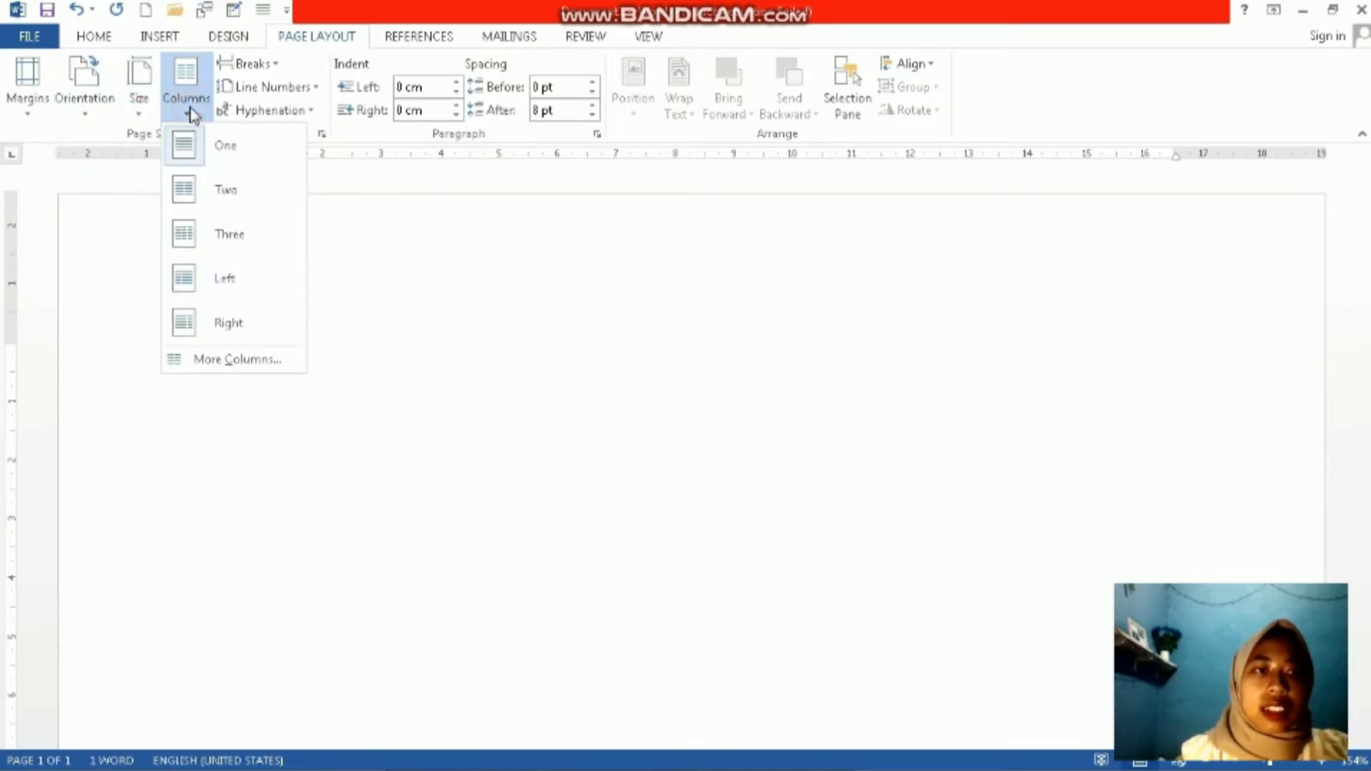
left_click(460, 413)
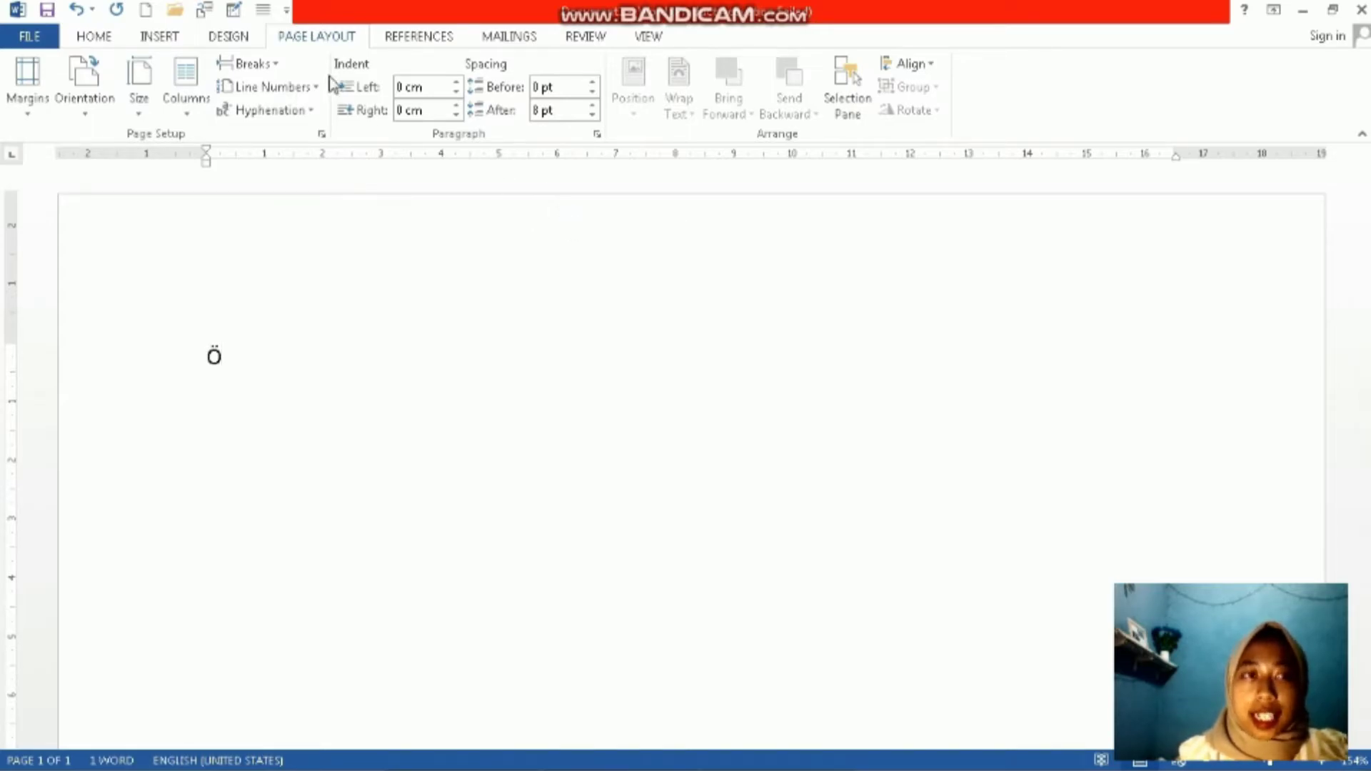
Look over the references, mailings, review and view tools
left_click(404, 44)
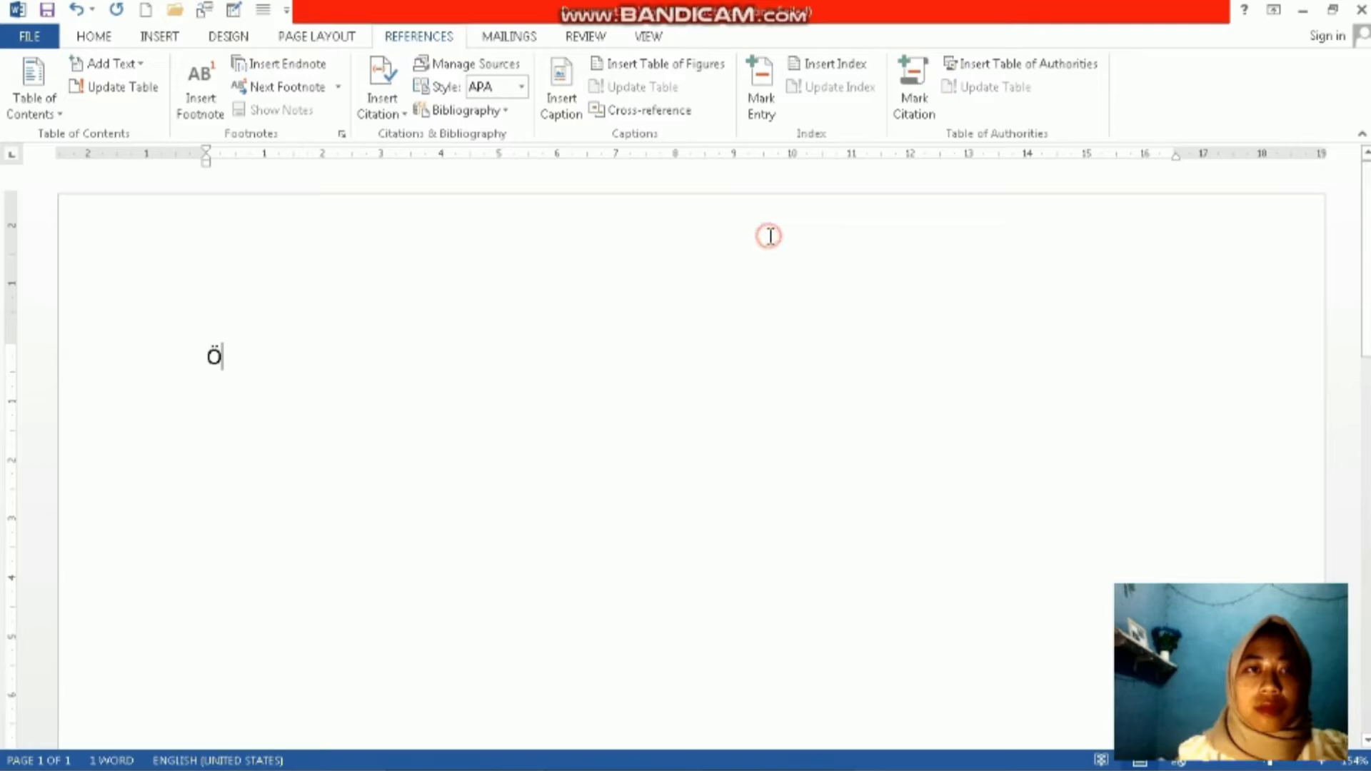
left_click(501, 42)
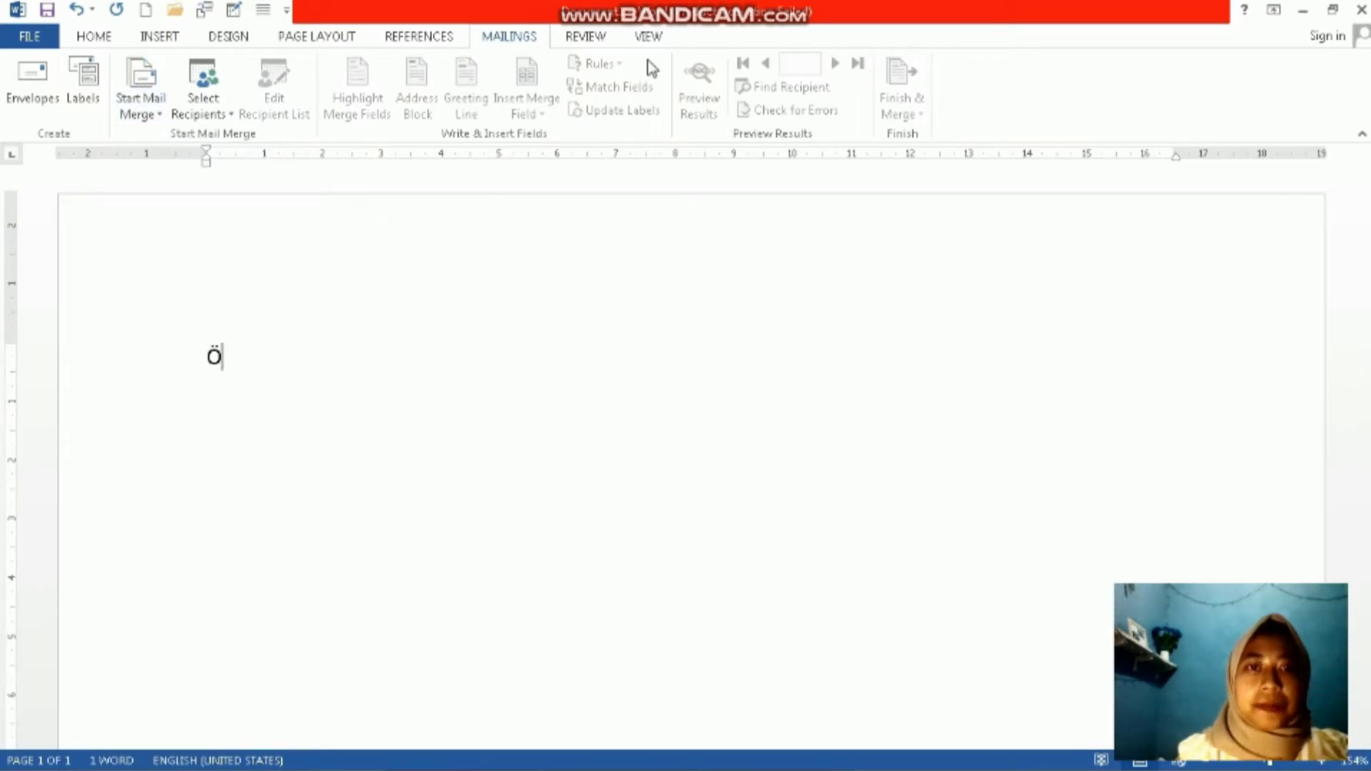
left_click(587, 37)
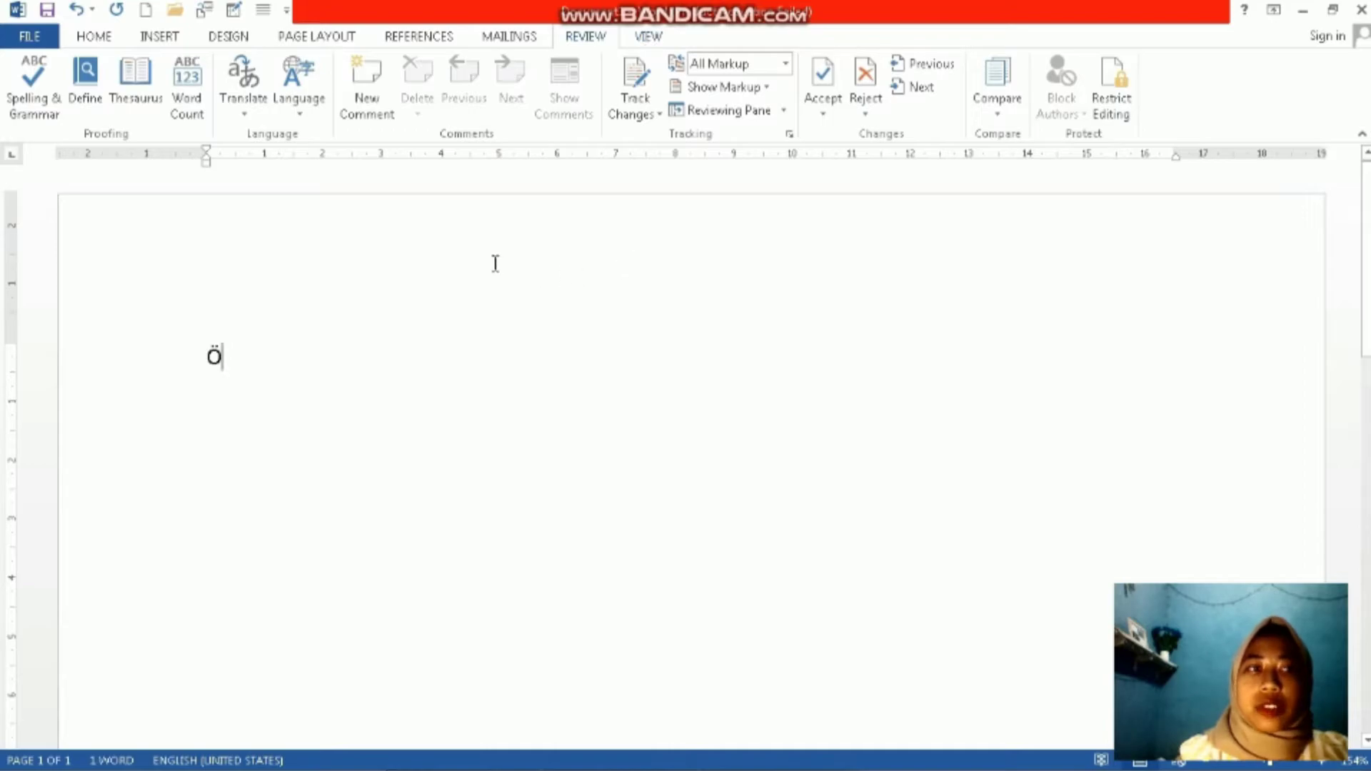
left_click(651, 36)
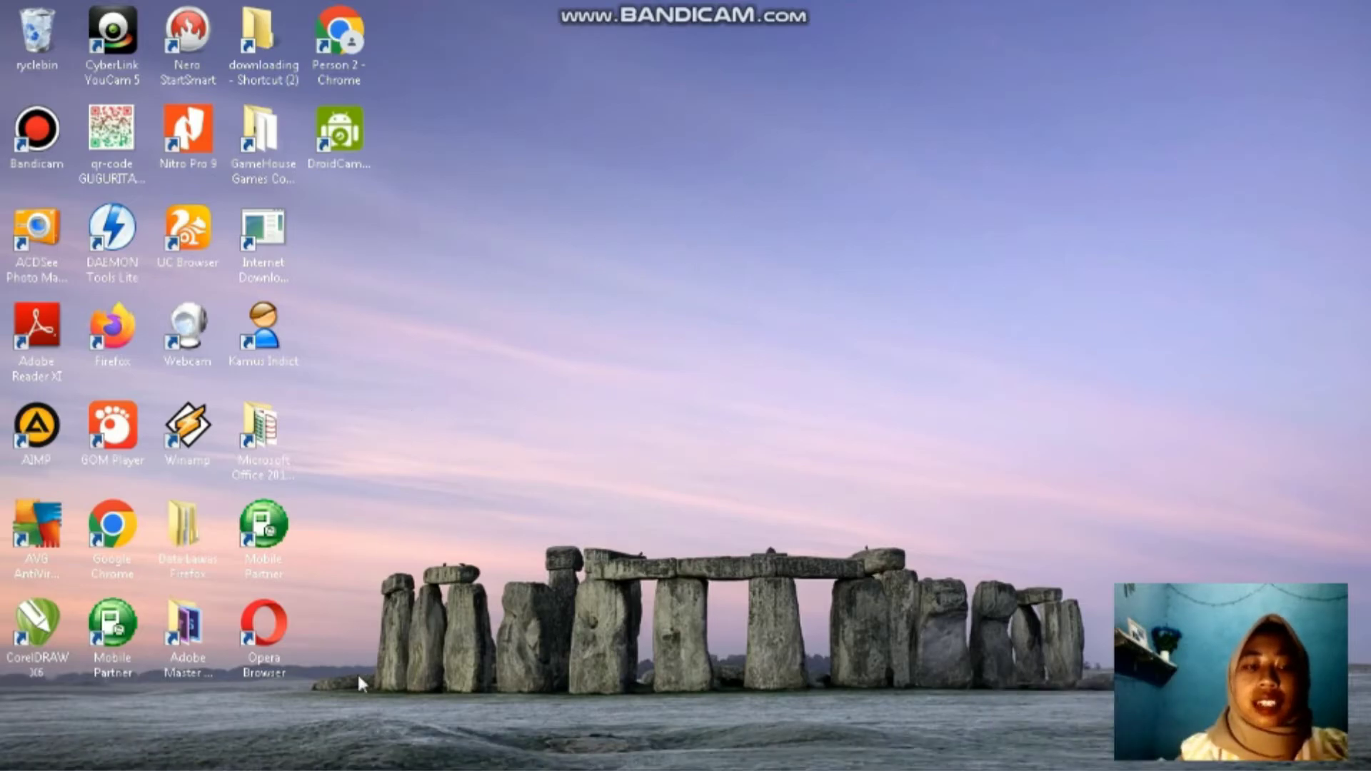
Switch to Windows Explorer, open BIRTHDAY.docx from the Downloads folder in Word and dismiss the activation wizard
mouse_move(234, 769)
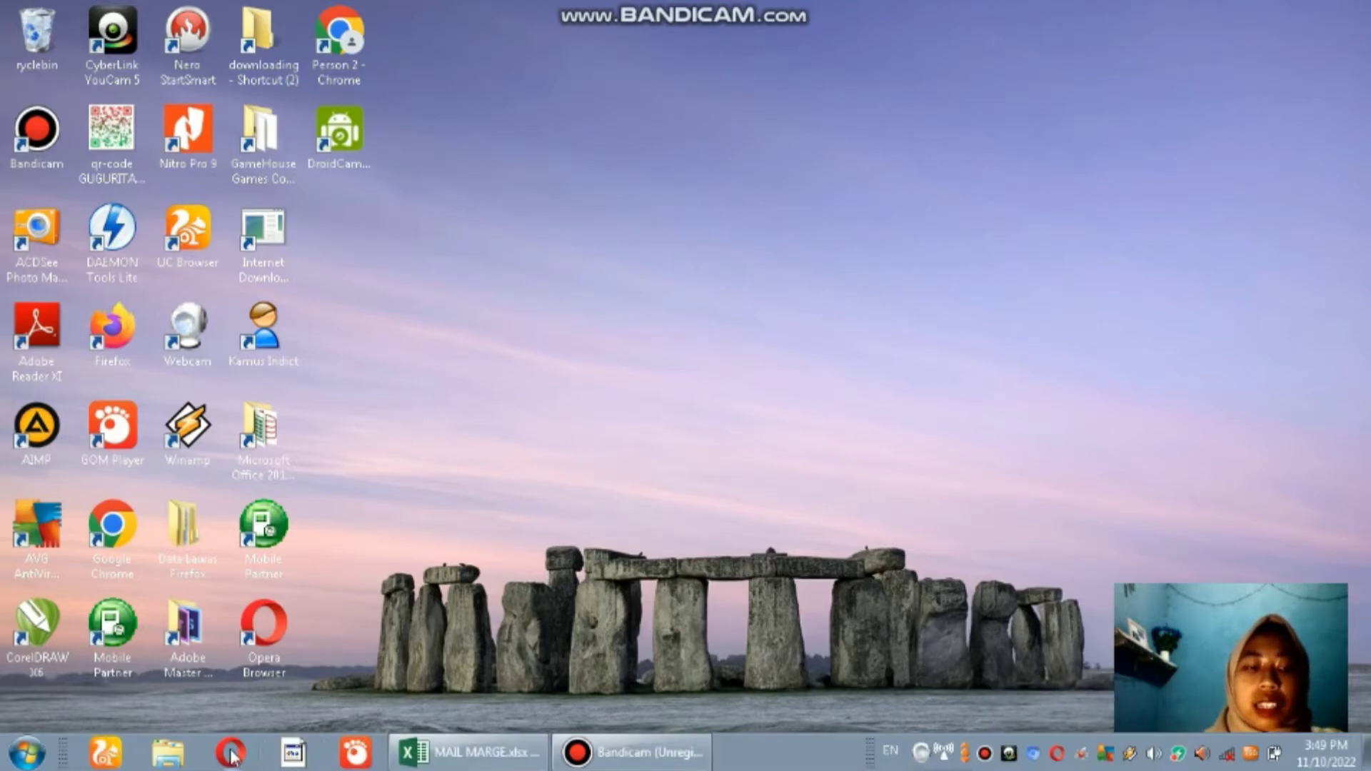
left_click(169, 757)
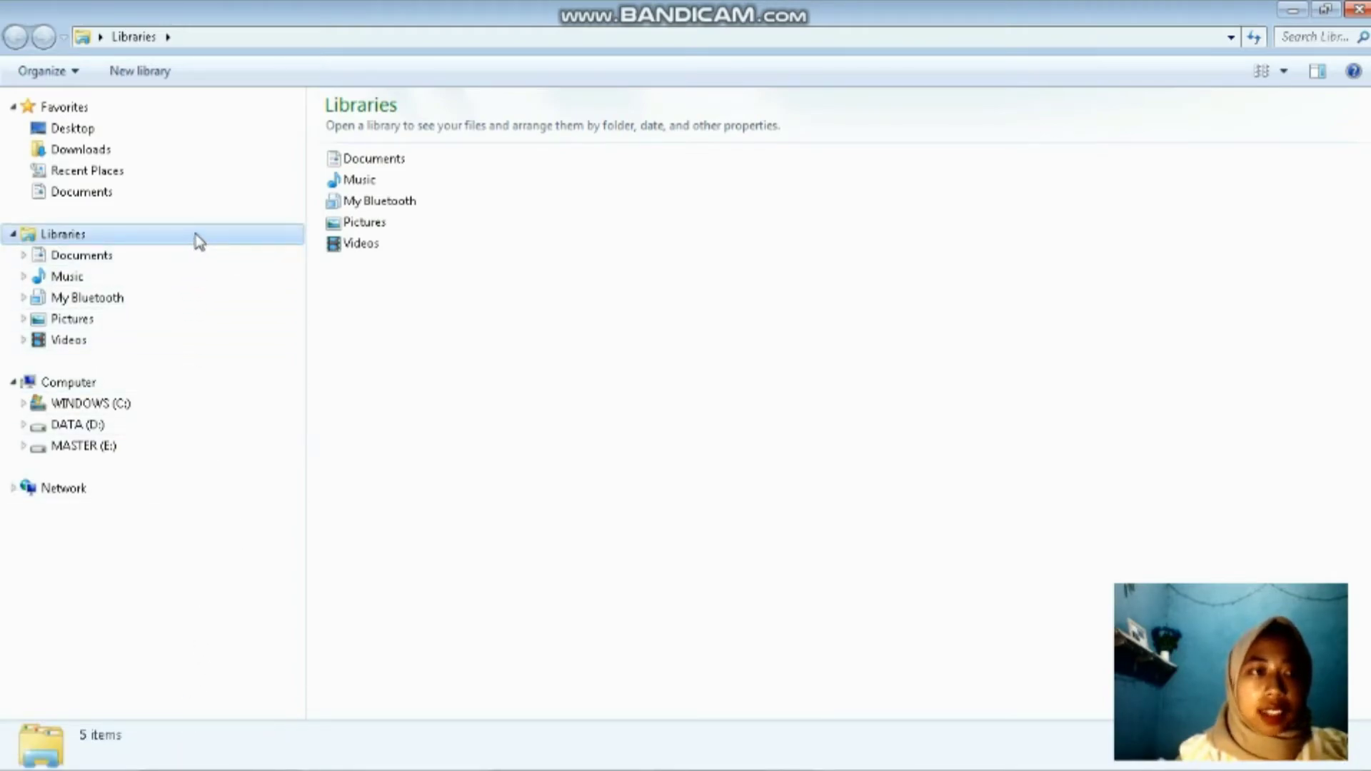
left_click(212, 161)
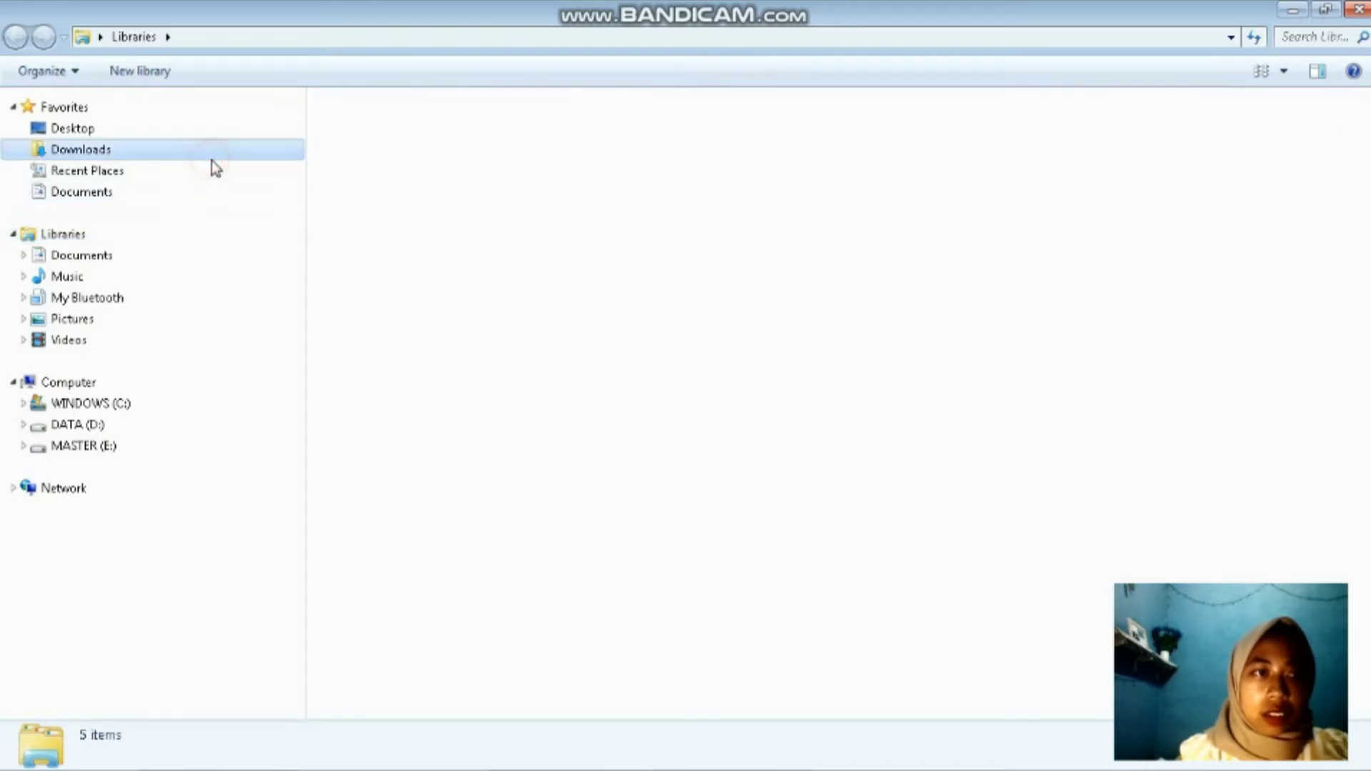
double_click(378, 133)
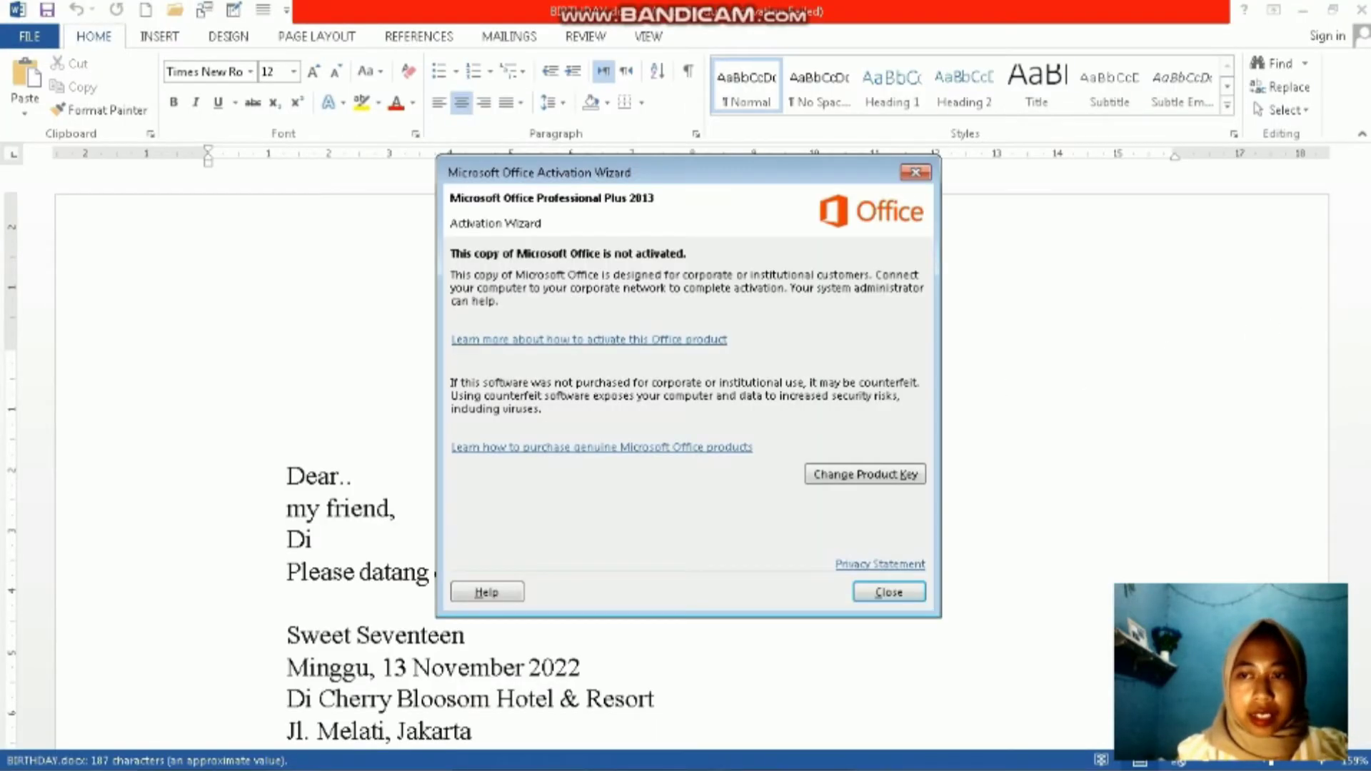
left_click(916, 173)
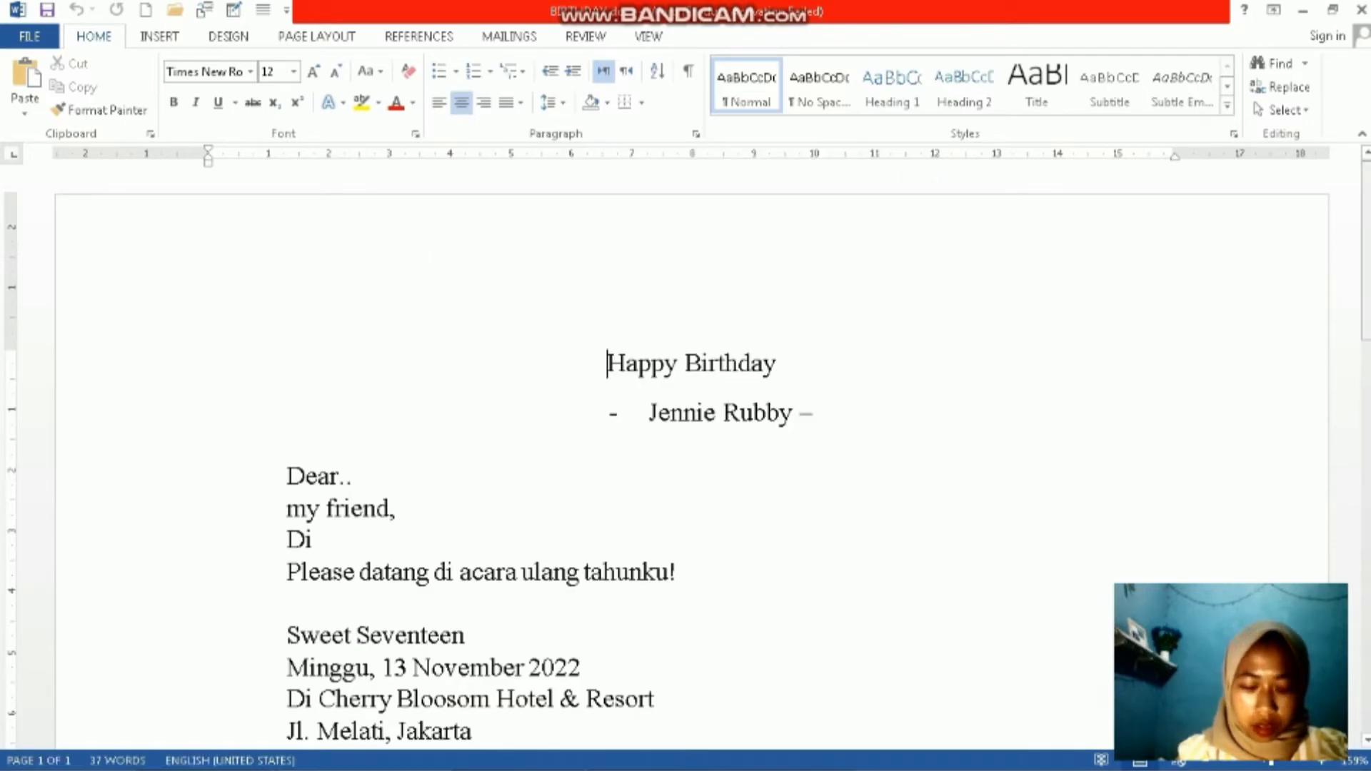
Place the cursor after "my friend," in the birthday invitation and start a Letters mail merge
scroll(691, 457, "down", 1)
scroll(691, 457, "down", 3)
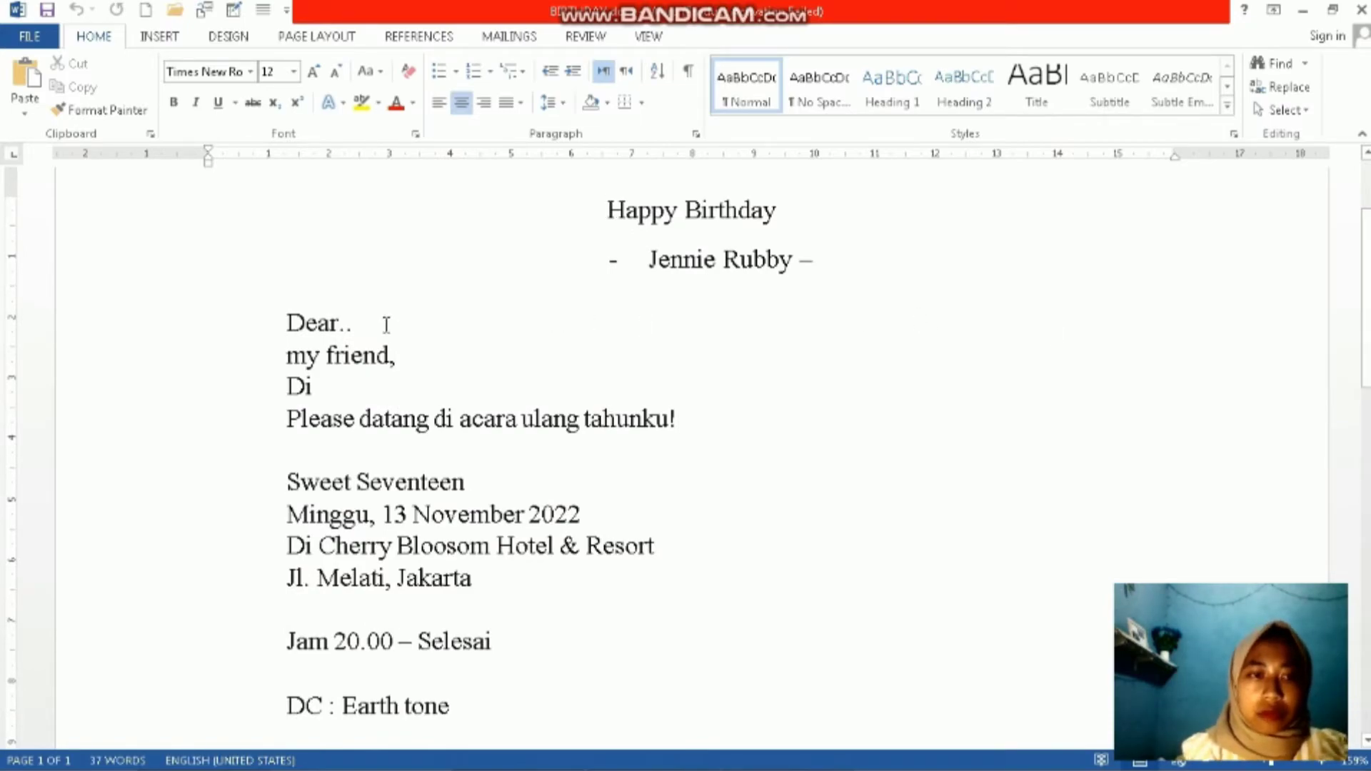
left_click(411, 357)
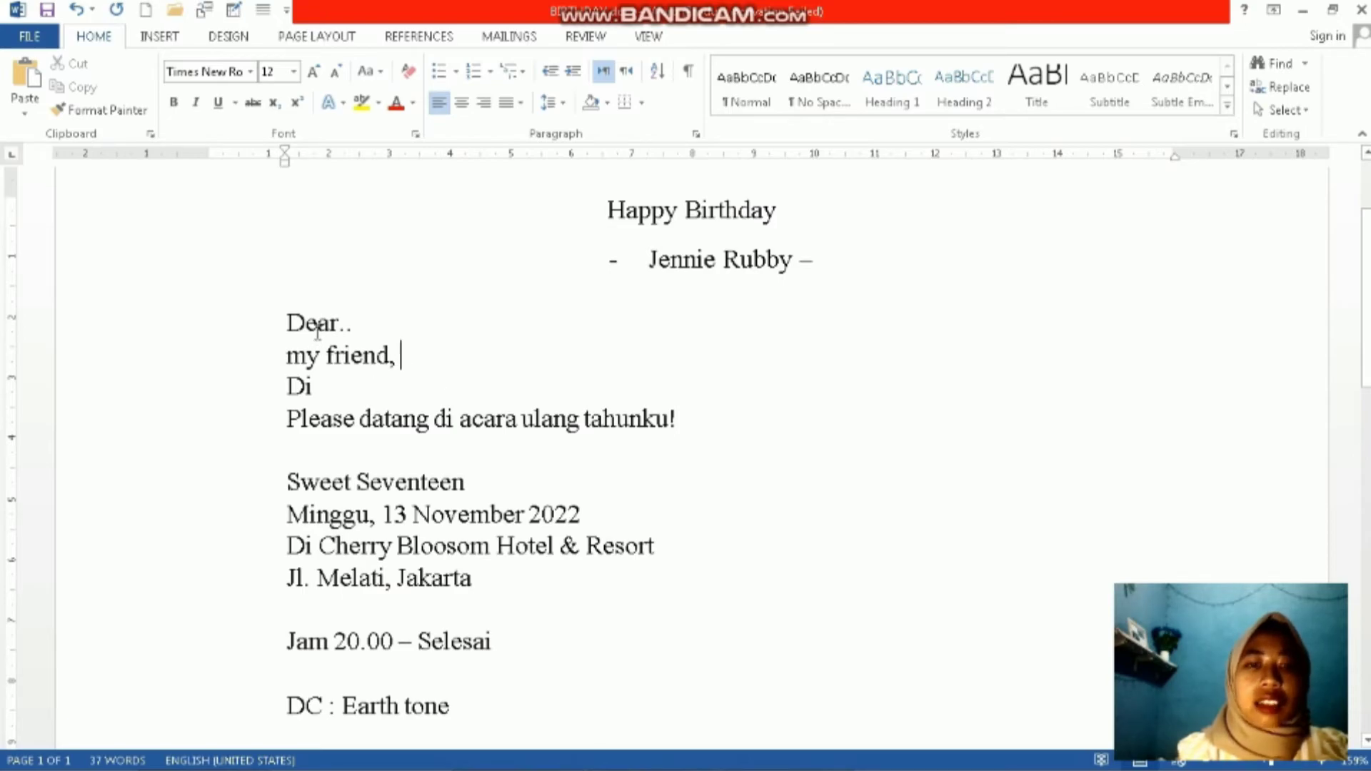
left_click(327, 391)
left_click(414, 361)
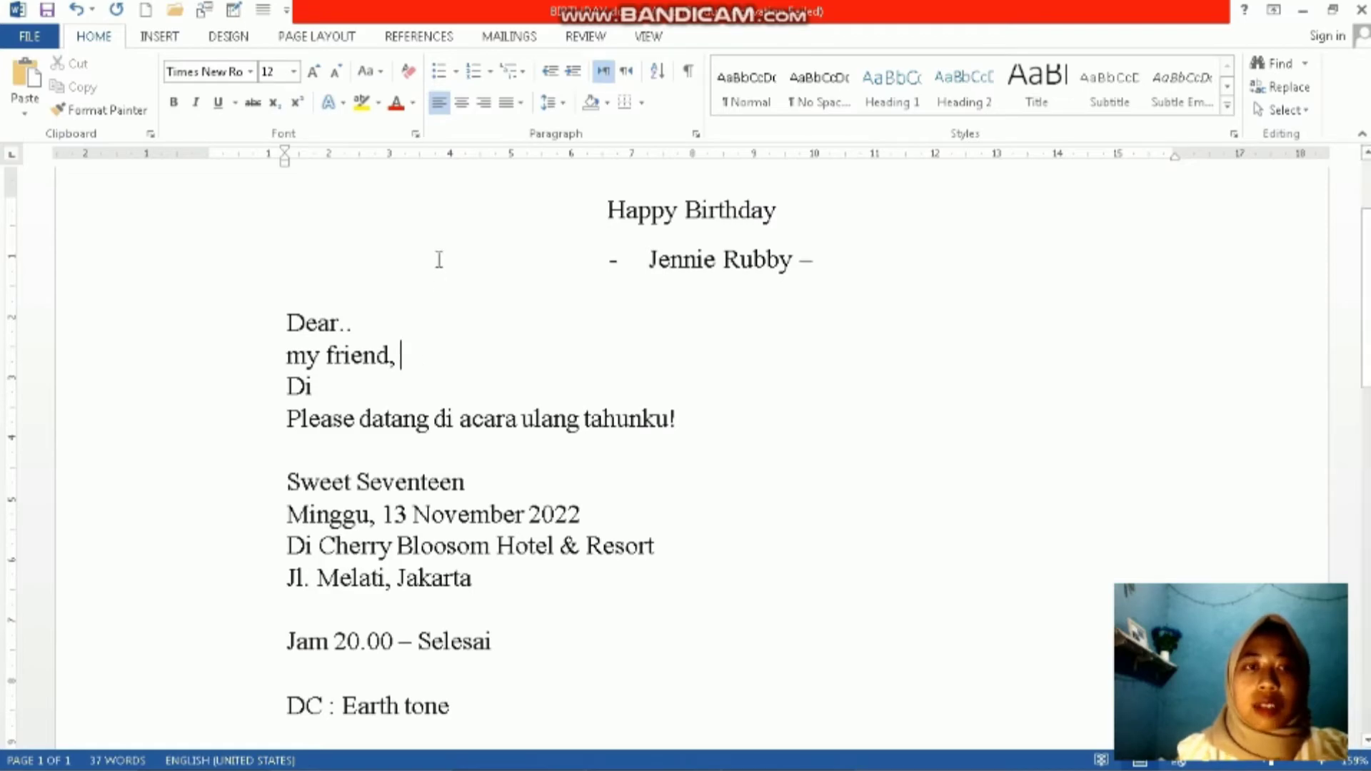
left_click(509, 37)
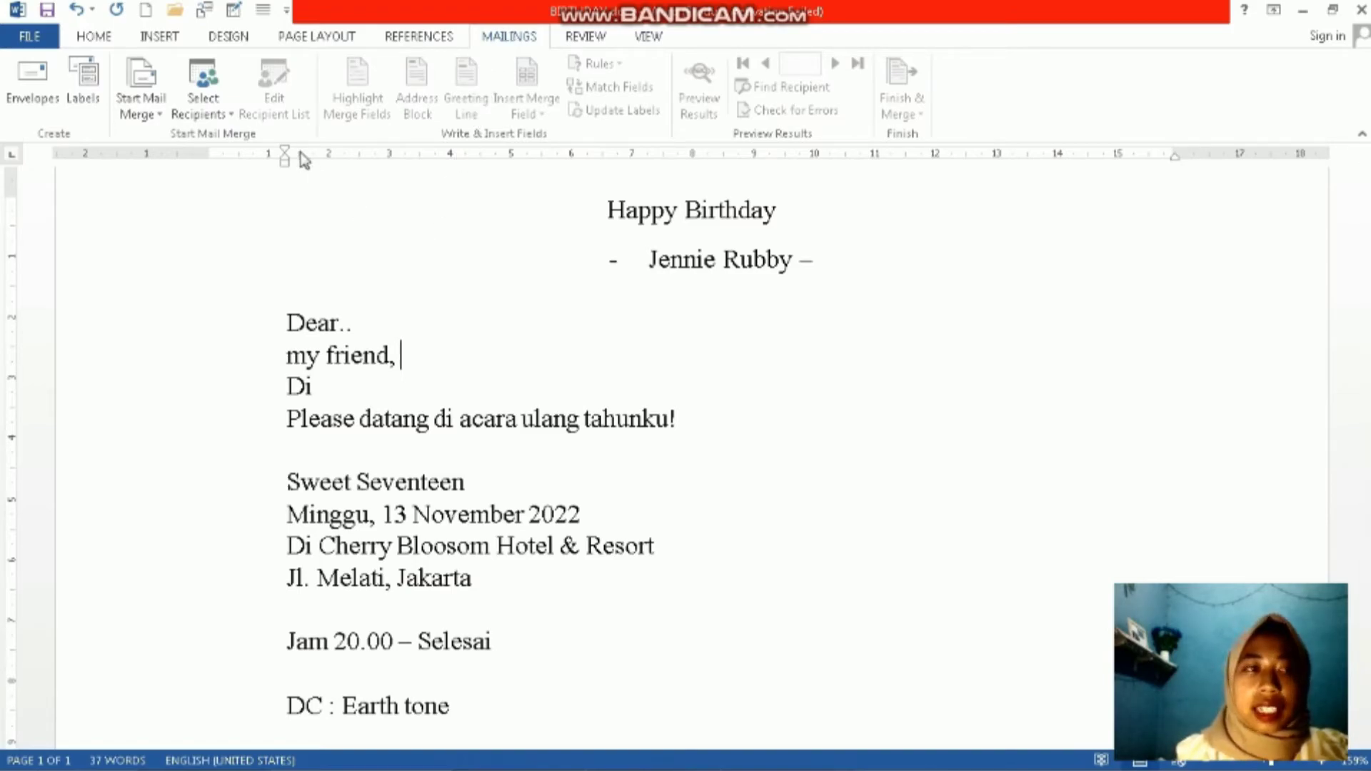
left_click(160, 118)
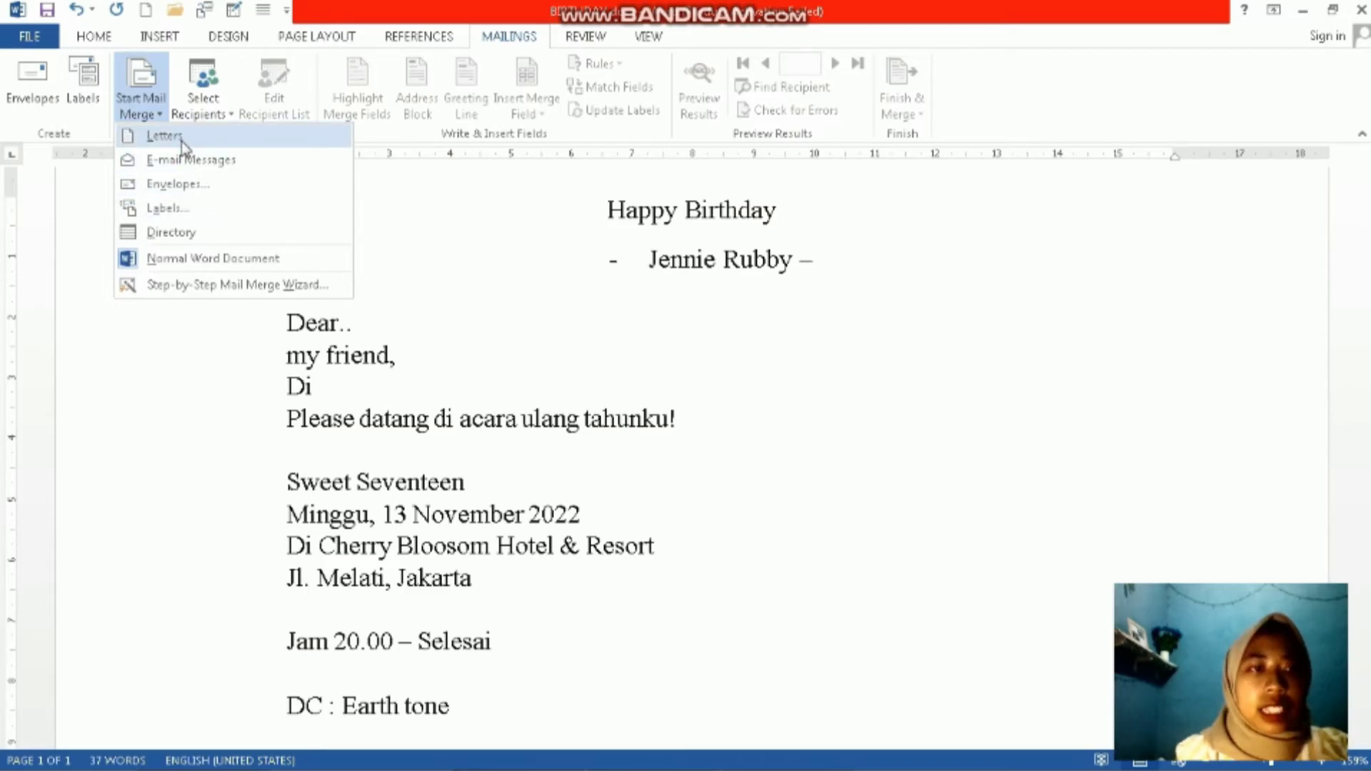
left_click(164, 136)
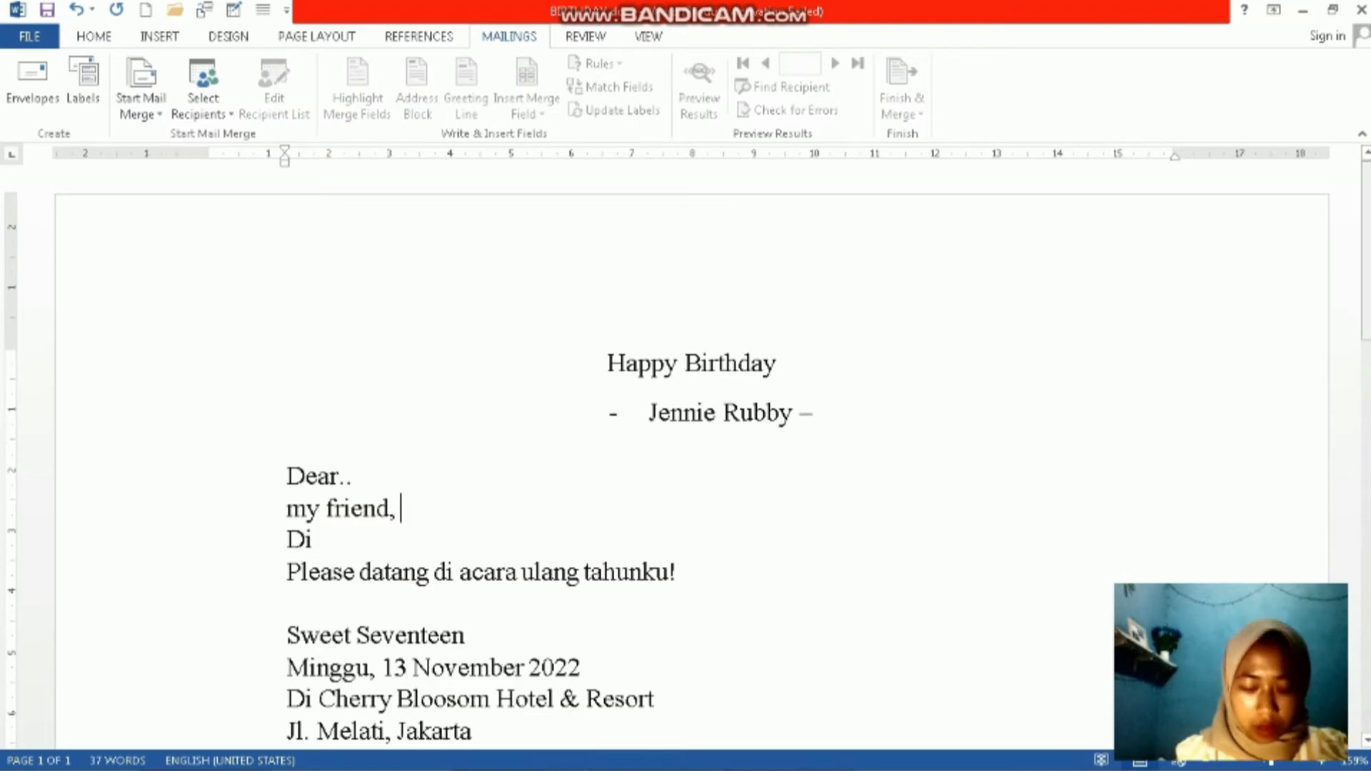
Select the "Dear.." line, start choosing an existing recipient list and check the Nama and Alamat data in the MAIL MARGE.xlsx workbook in Excel
scroll(1365, 250, "down", 1)
scroll(685, 457, "down", 1)
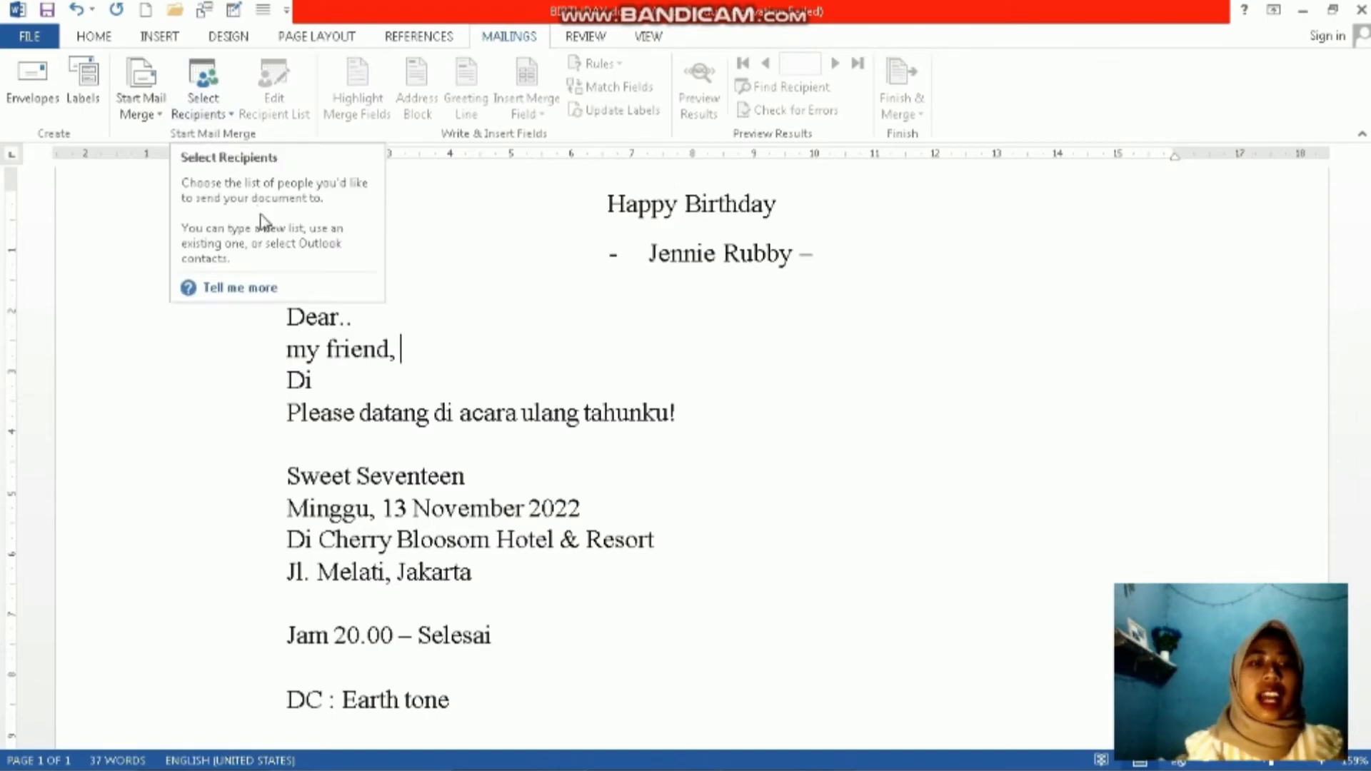
left_click(129, 313)
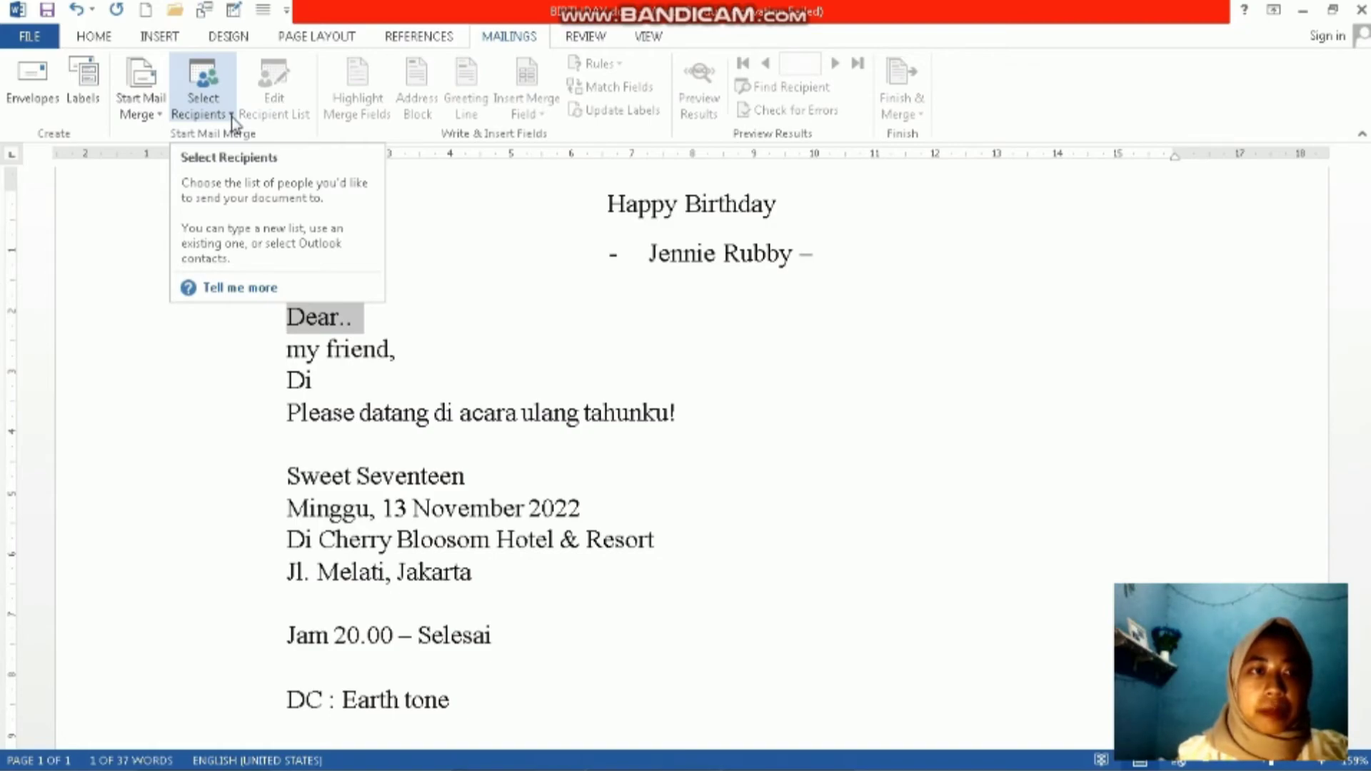
left_click(231, 116)
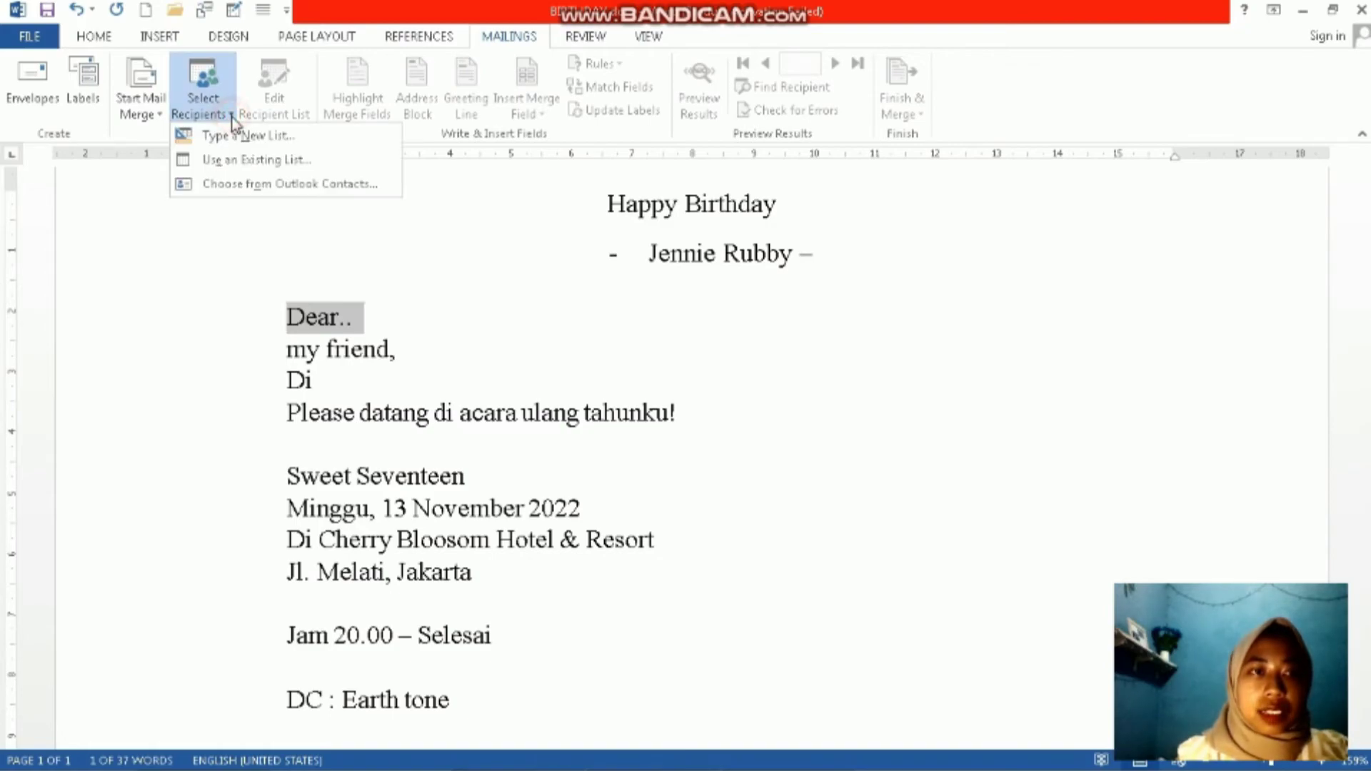
left_click(251, 160)
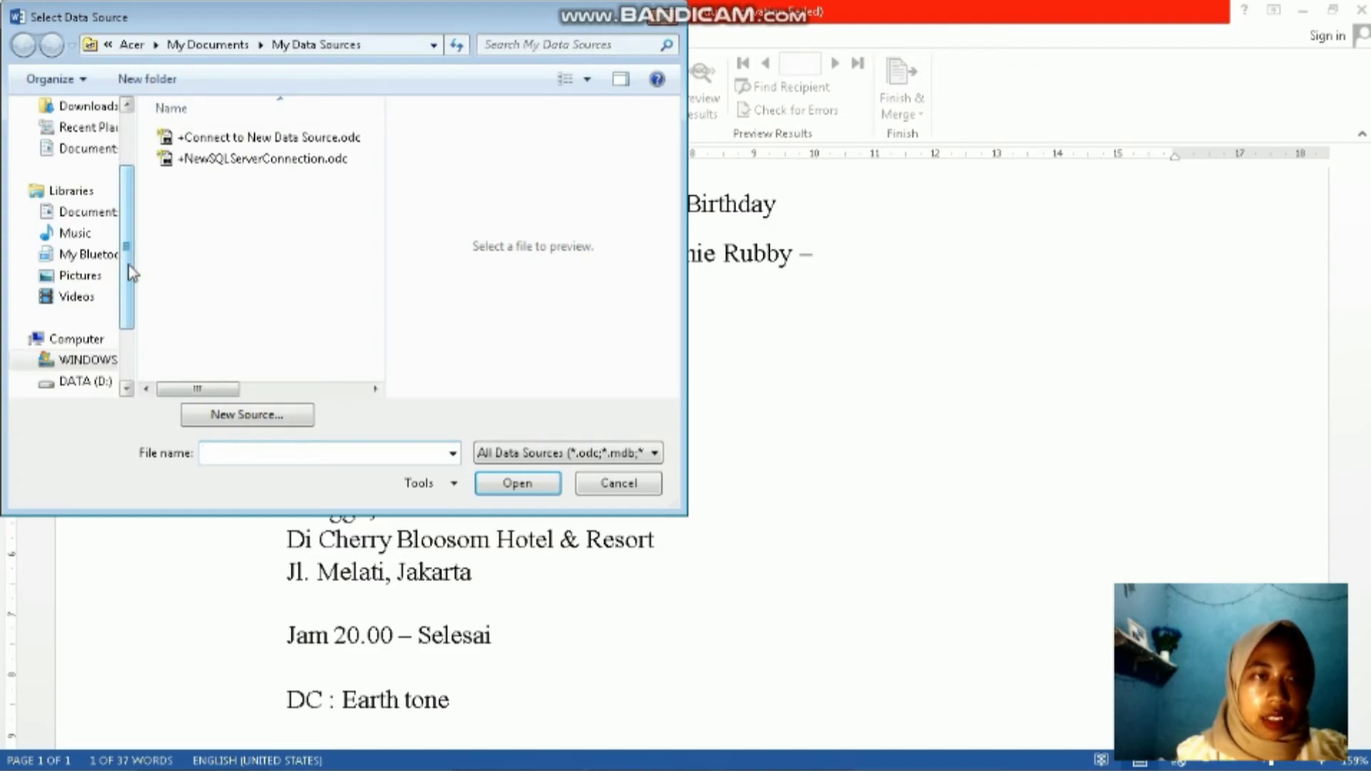
mouse_move(291, 768)
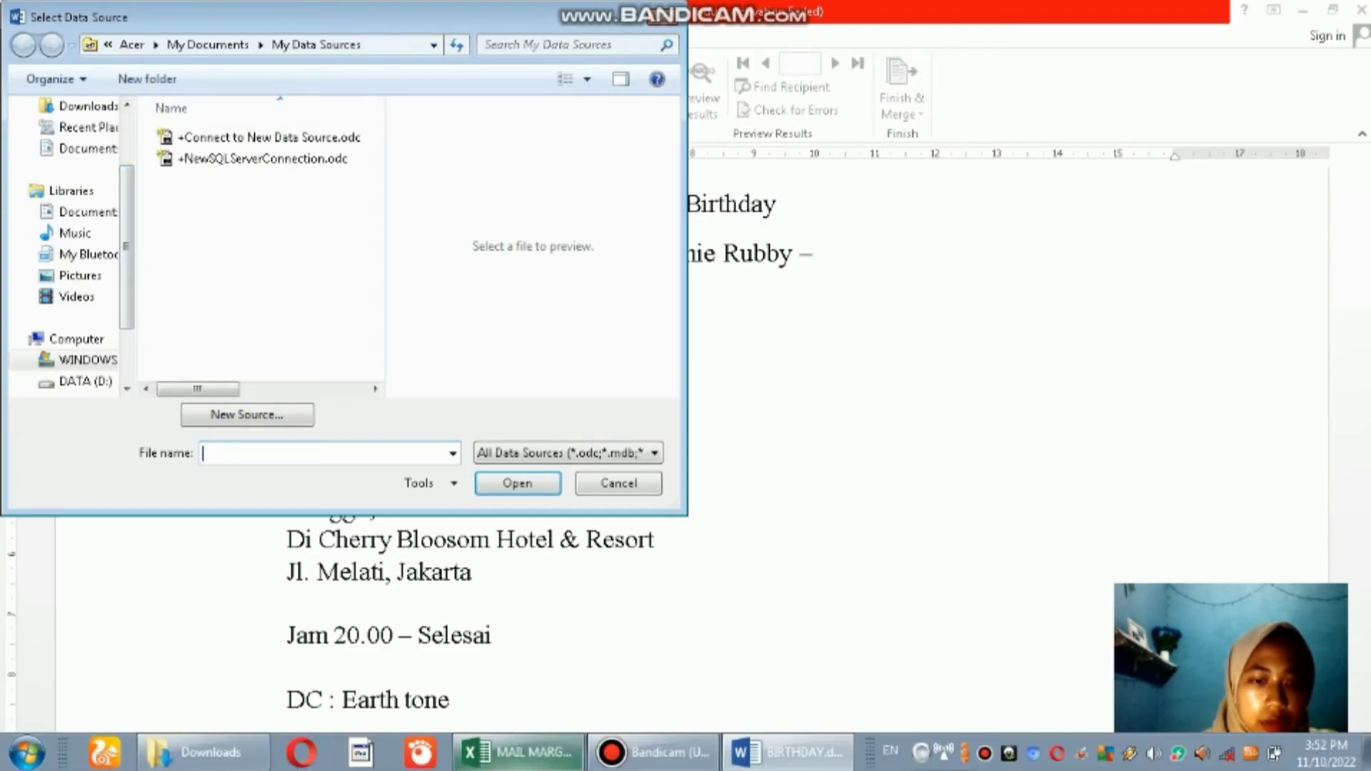
left_click(526, 766)
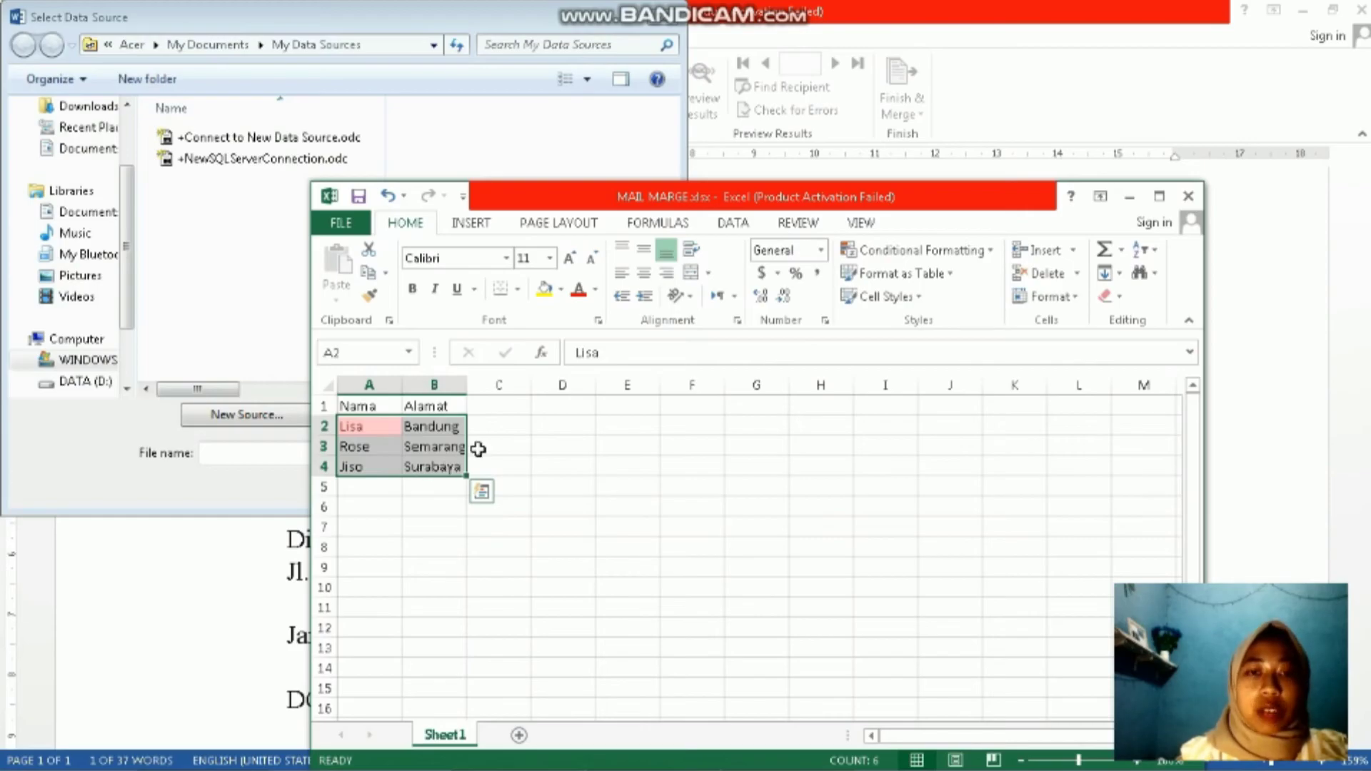
left_click(233, 645)
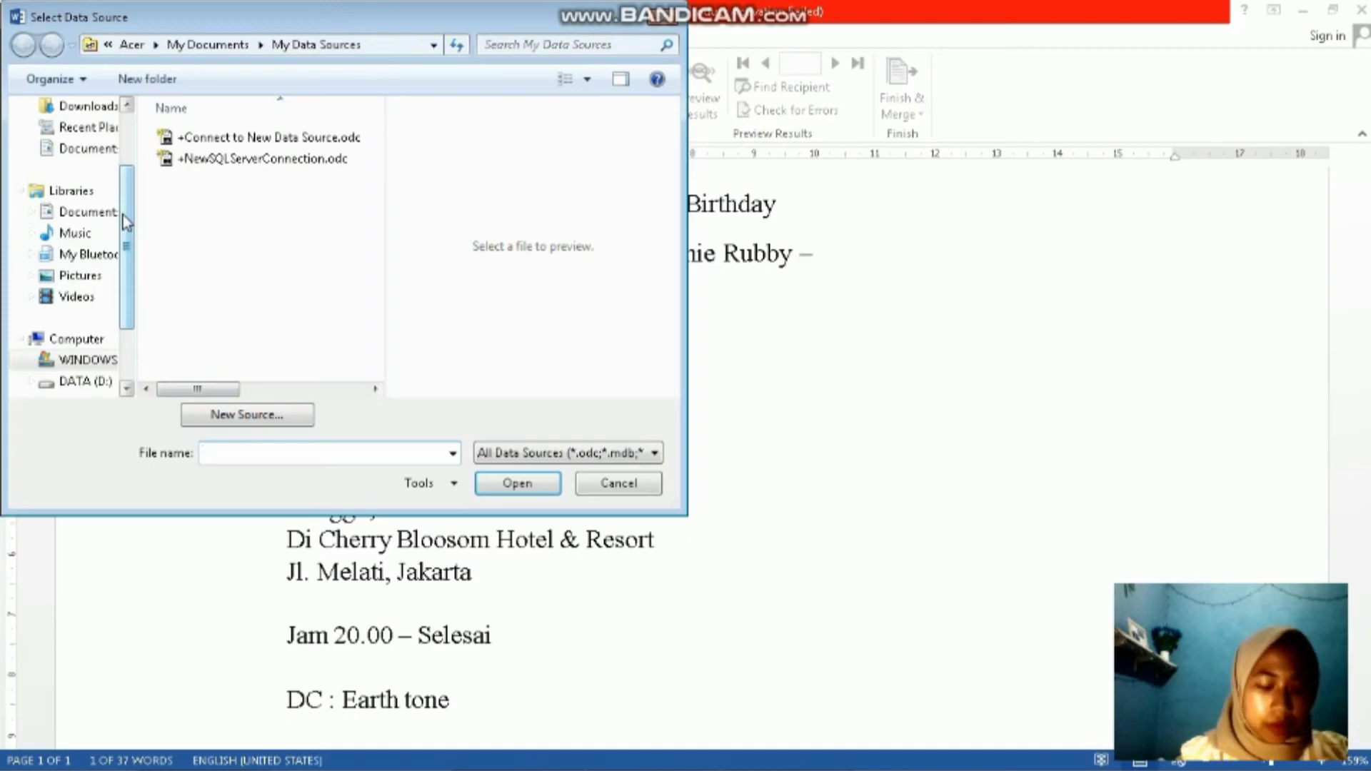
Select MAIL MARGE.xlsx in the Downloads folder as the recipient data source
scroll(123, 216, "up", 1)
left_click(108, 177)
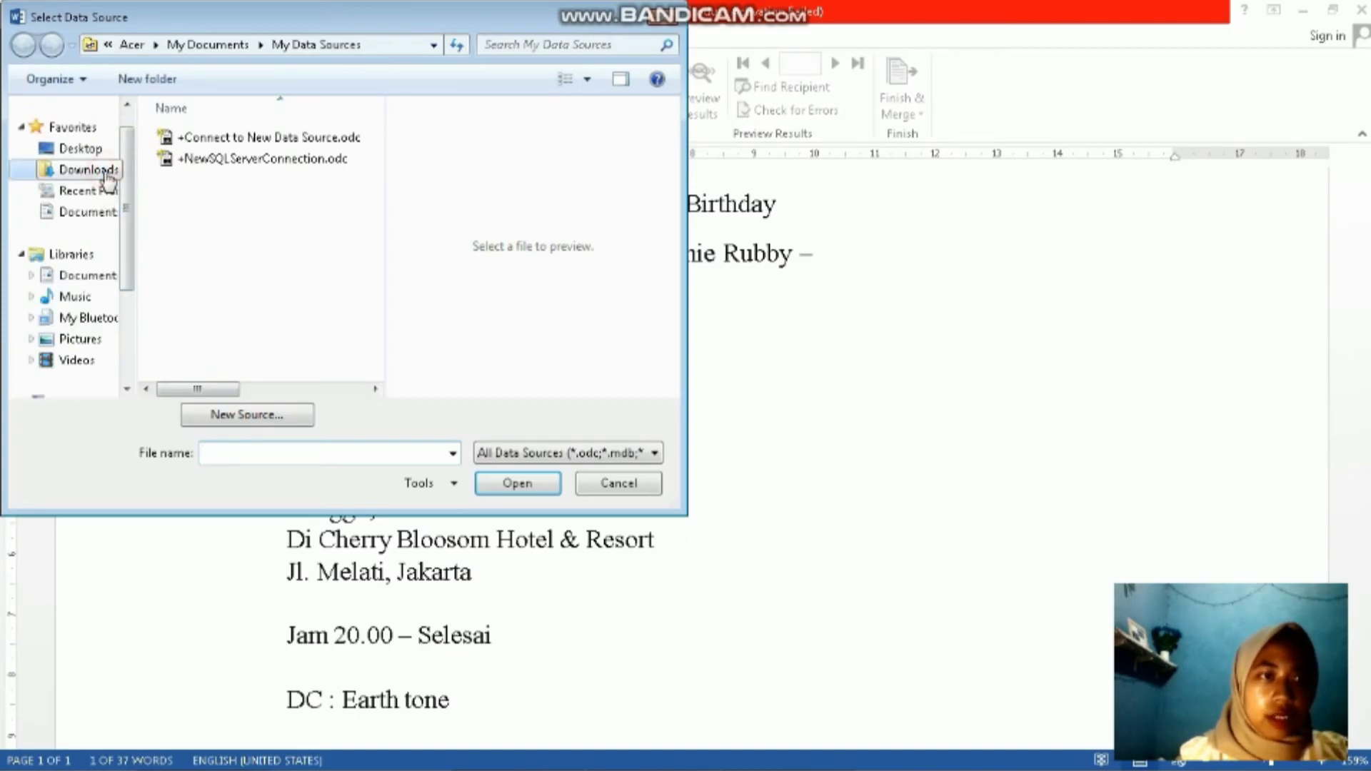
left_click_drag(372, 164, 381, 230)
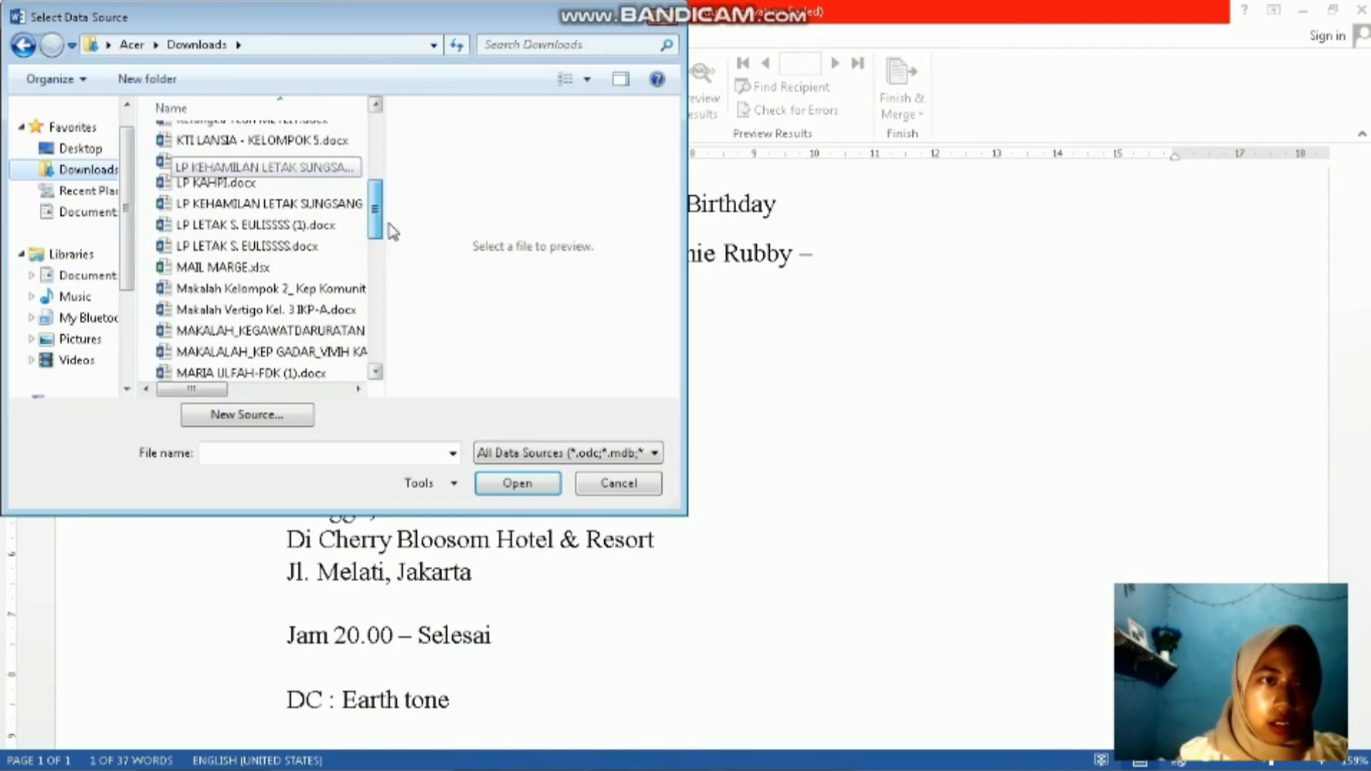
left_click(280, 264)
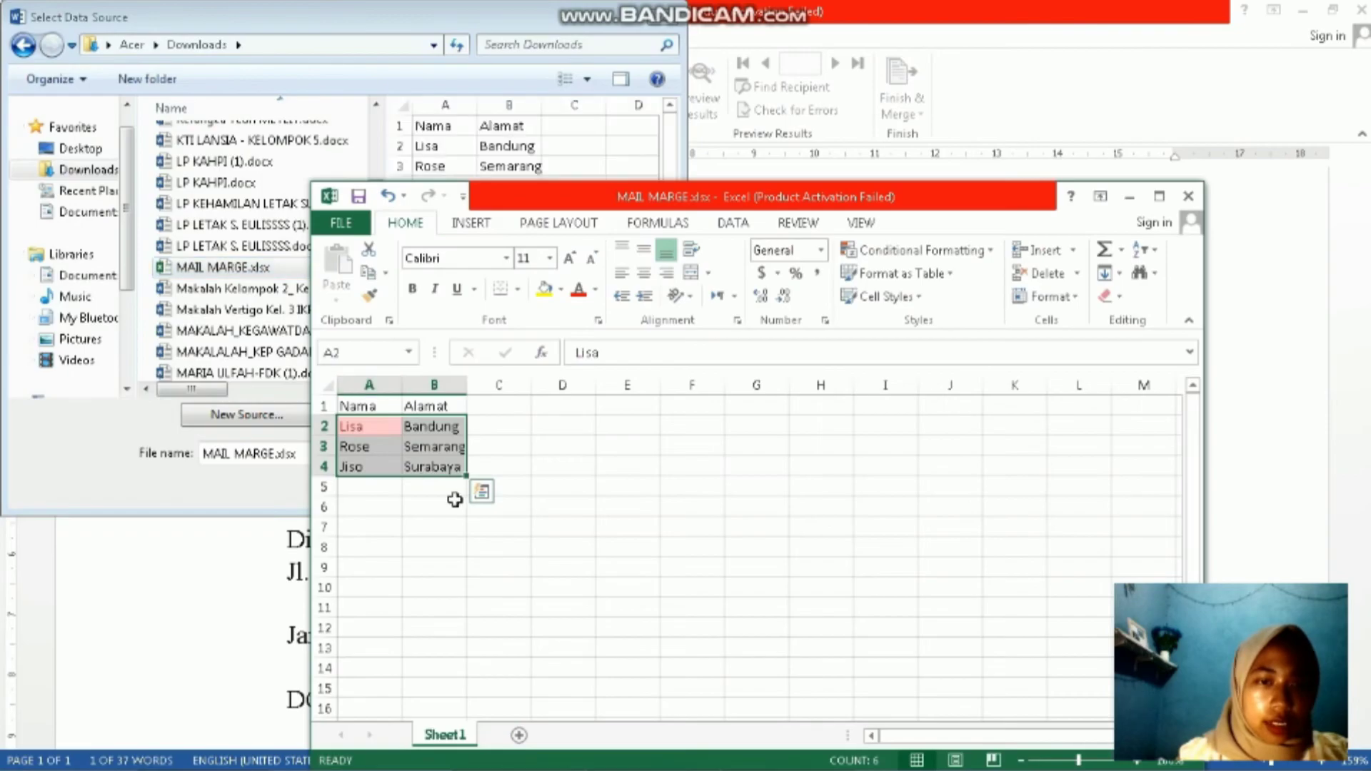
Close the MAIL MARGE.xlsx workbook in Excel with its changes saved, and load its Sheet1$ table as the recipient list in Word
left_click(1188, 196)
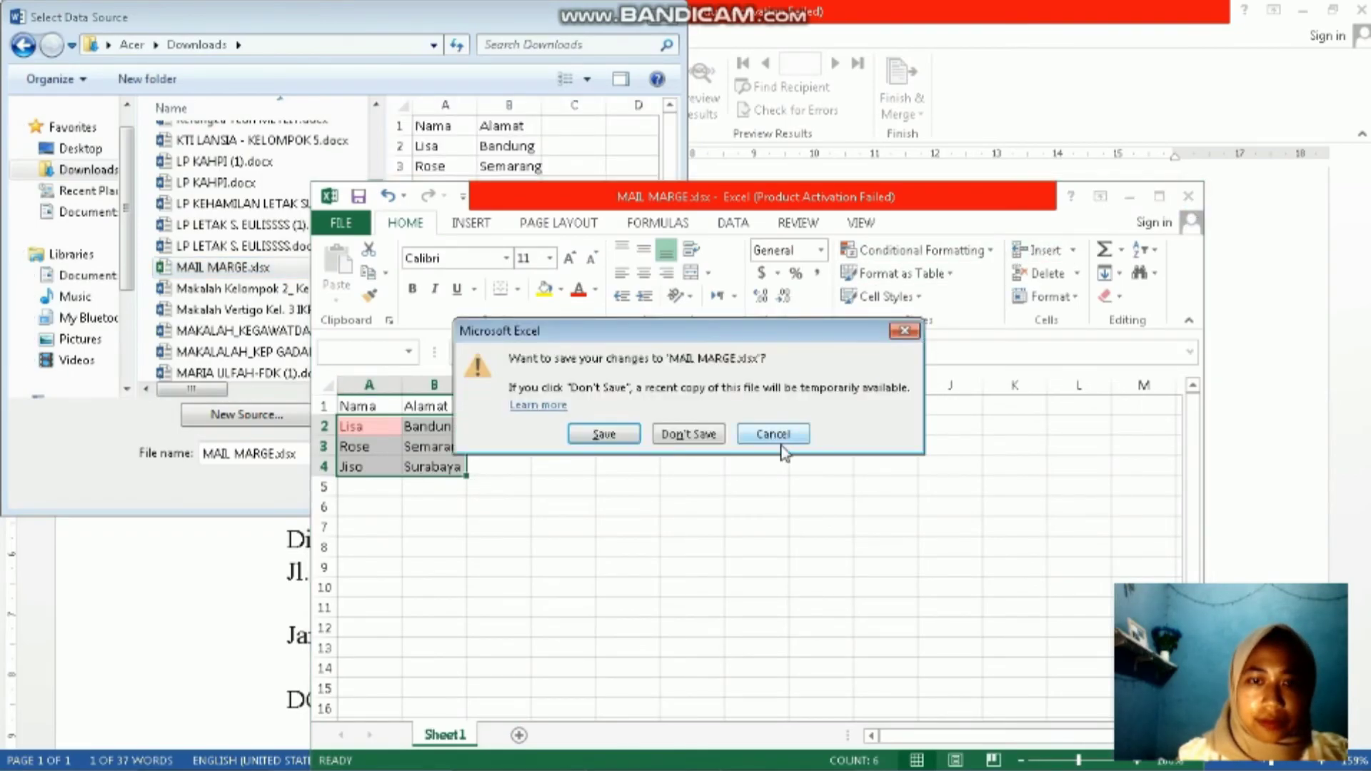
left_click(616, 432)
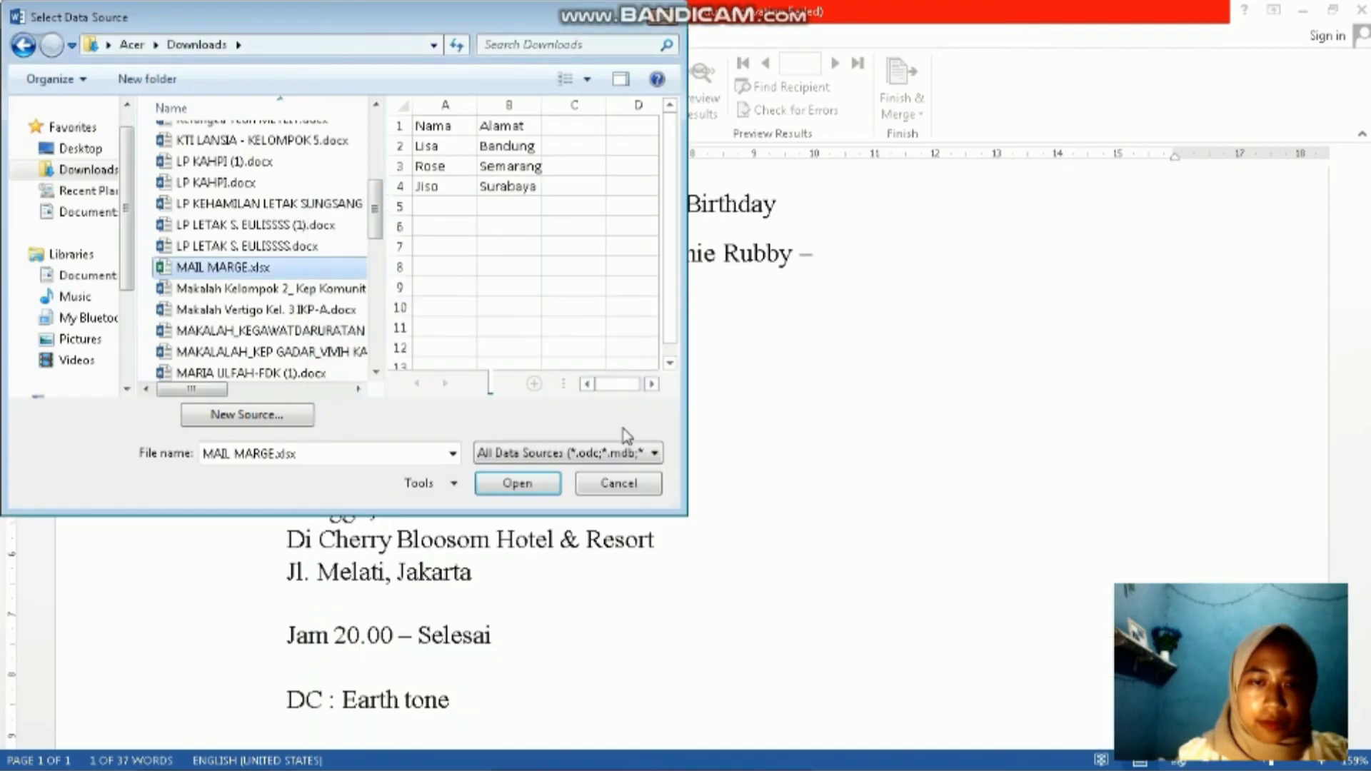
left_click(519, 484)
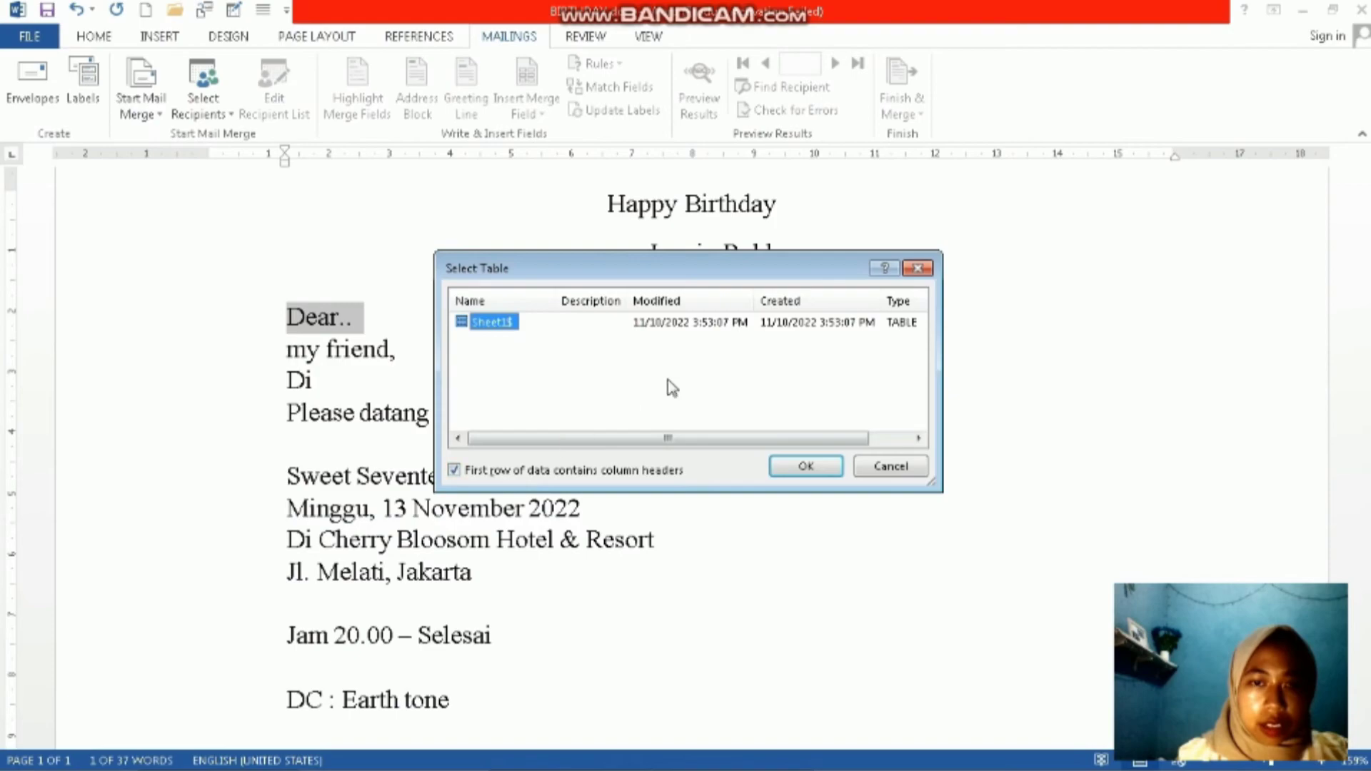
left_click(787, 467)
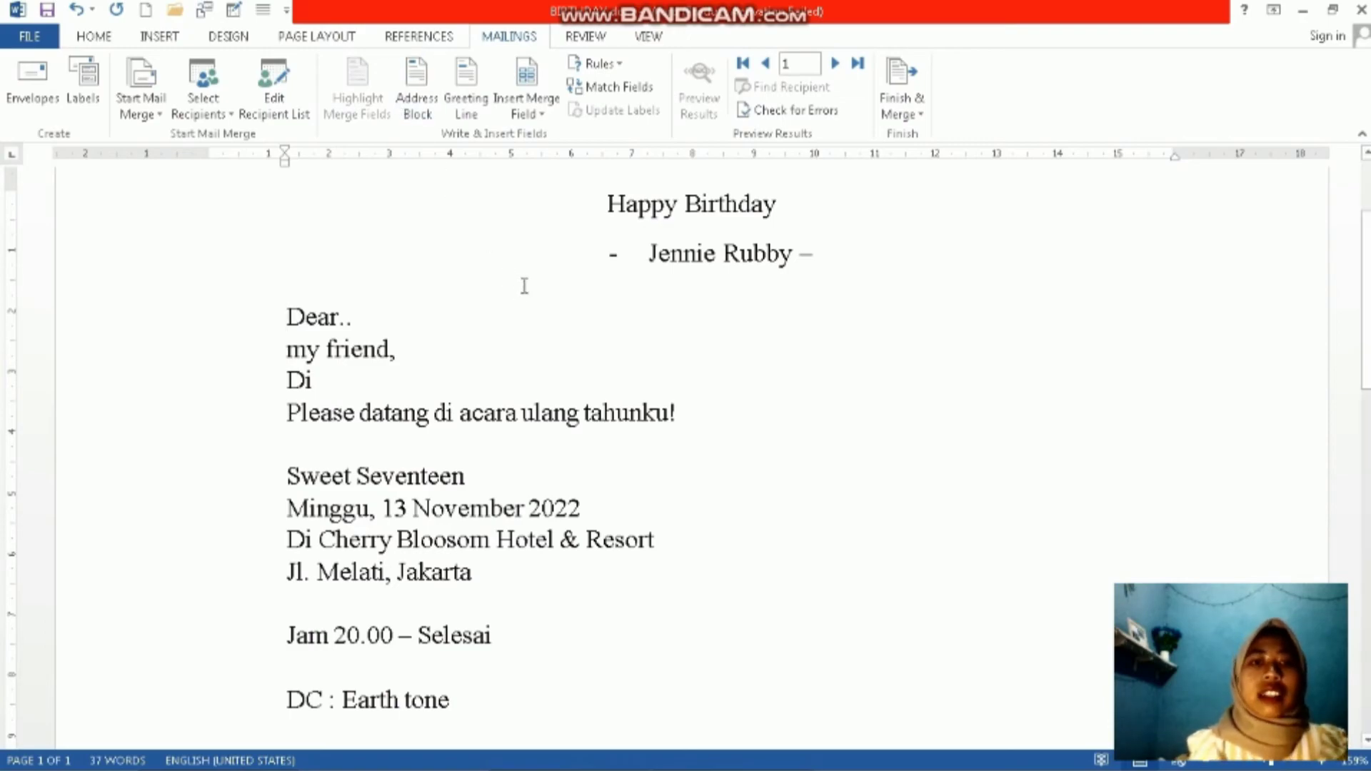
Insert the Nama merge field after "my friend," in the invitation
left_click(542, 116)
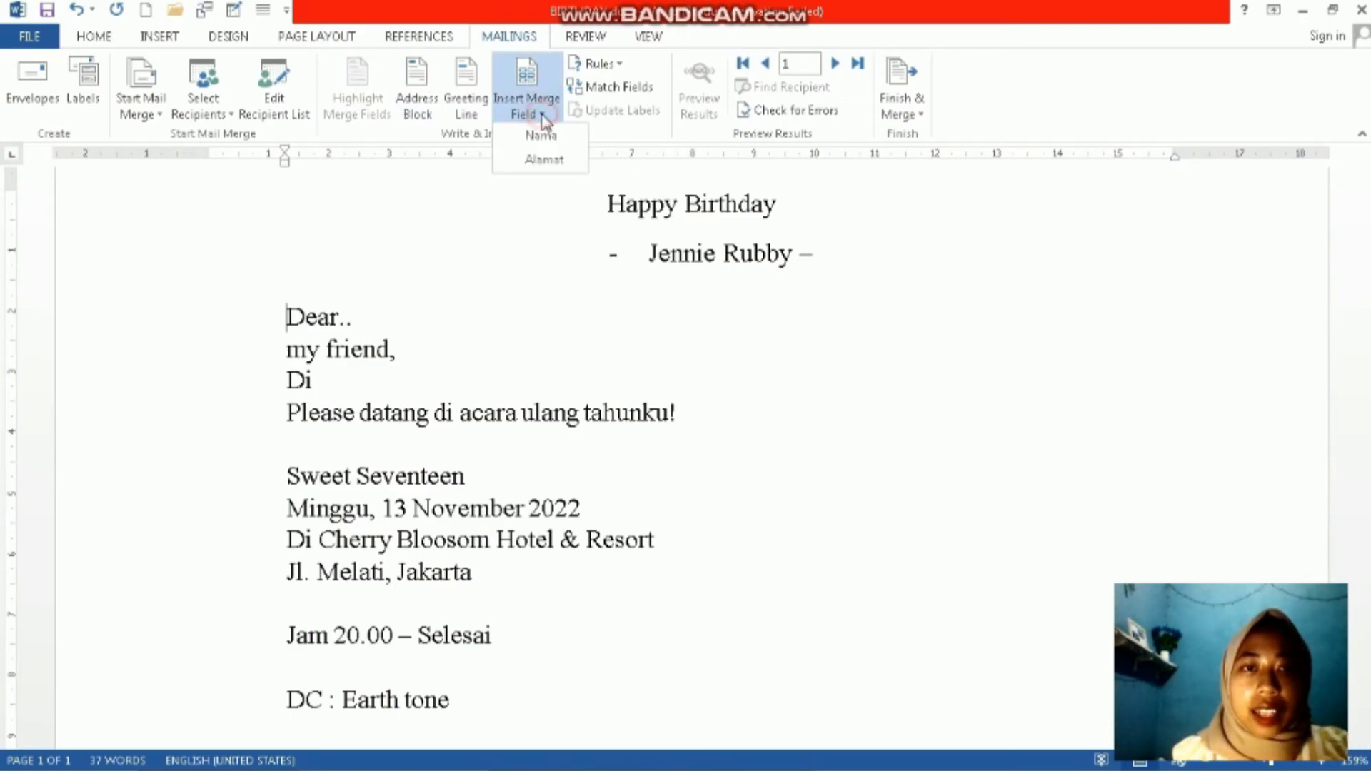
left_click(412, 354)
left_click(412, 355)
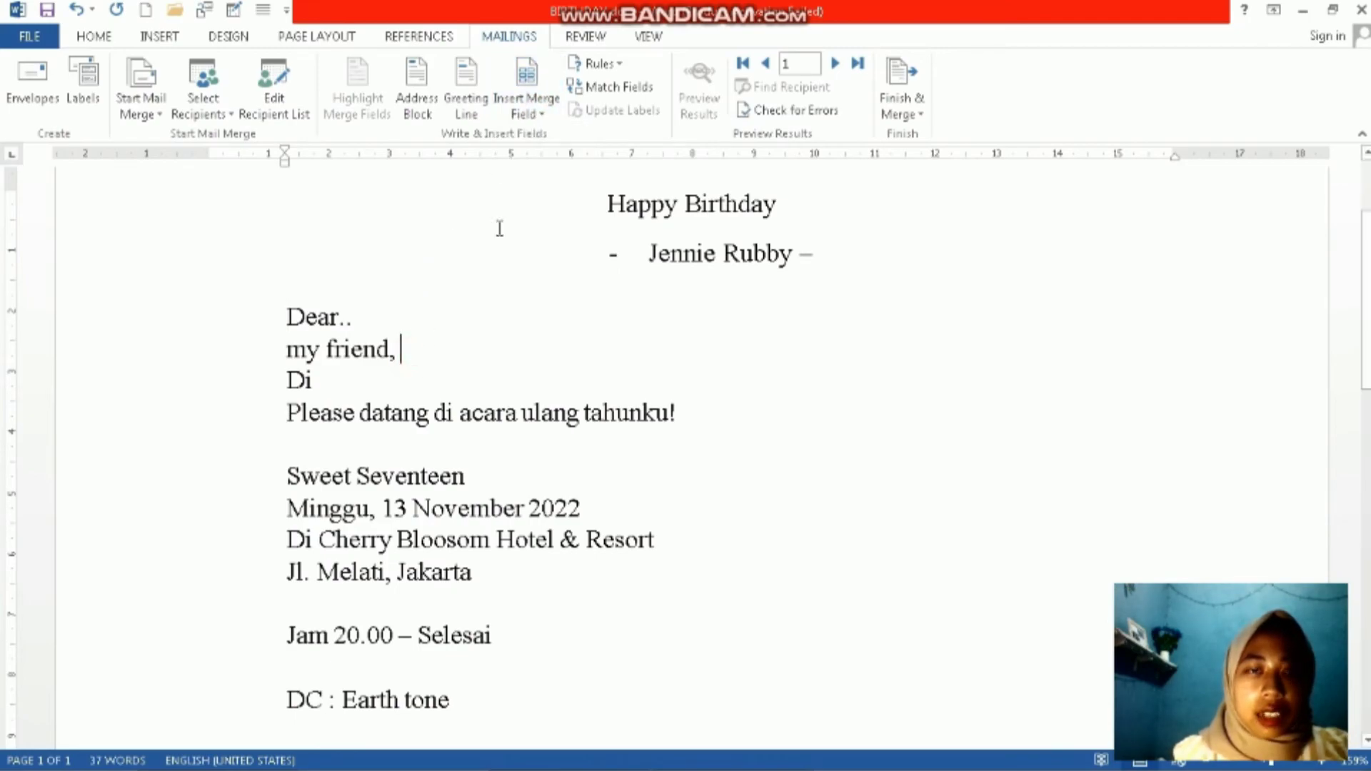
left_click(533, 119)
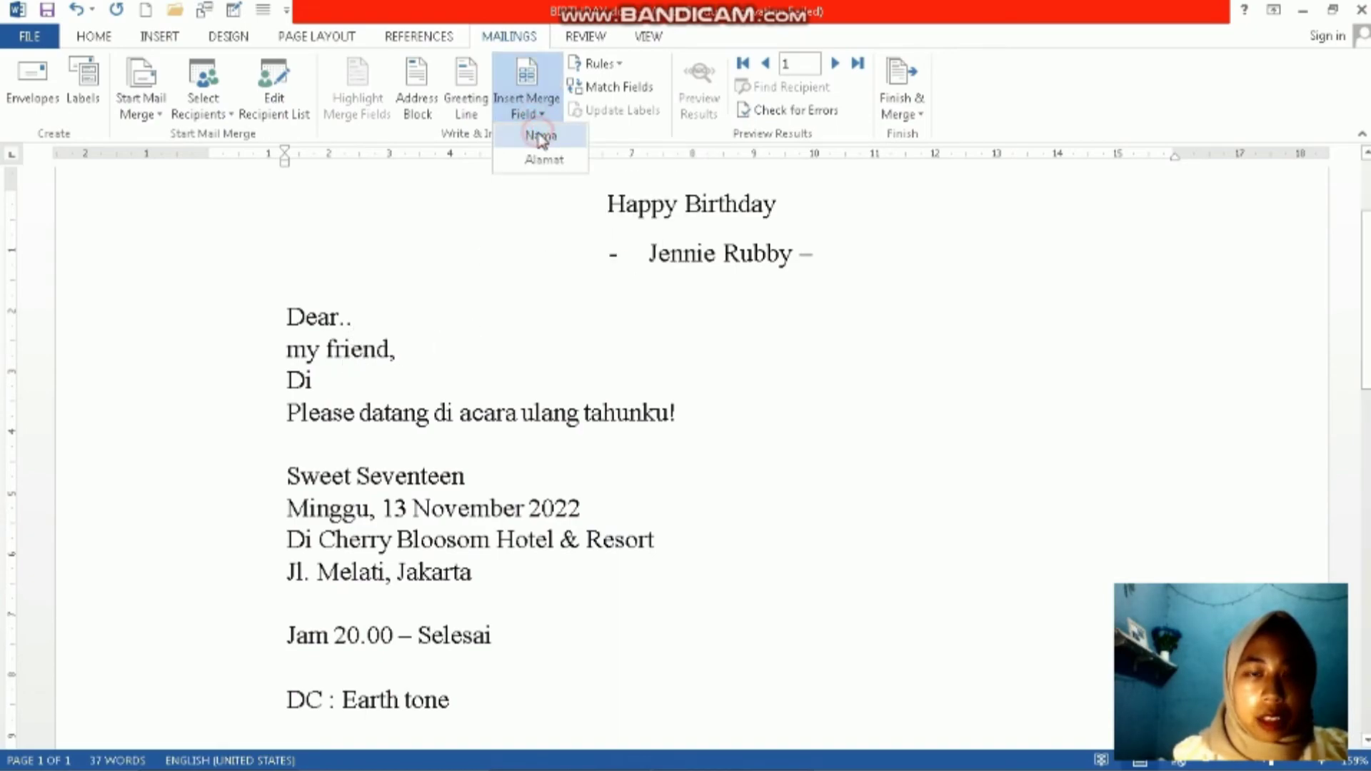
left_click(541, 136)
Insert the Alamat merge field after "Di" on the line below the name
left_click(374, 379)
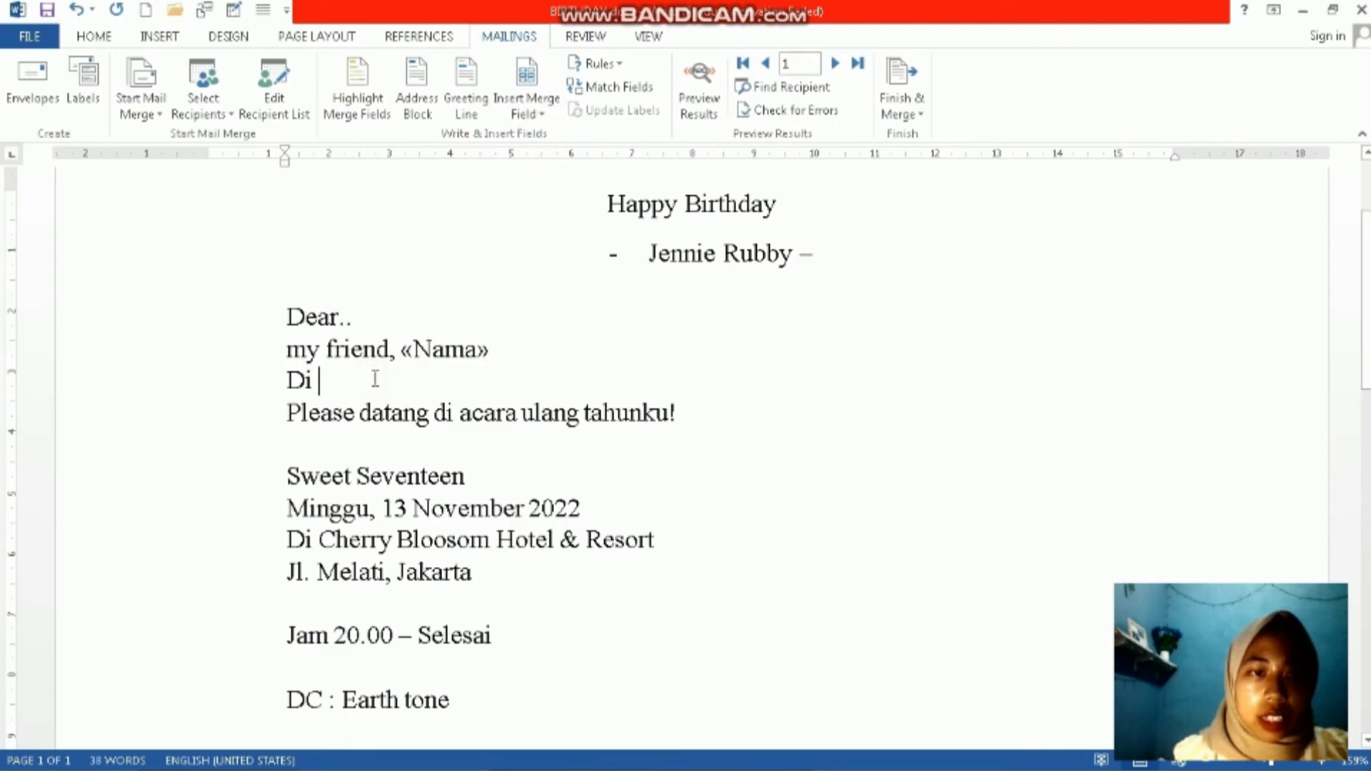
left_click(544, 115)
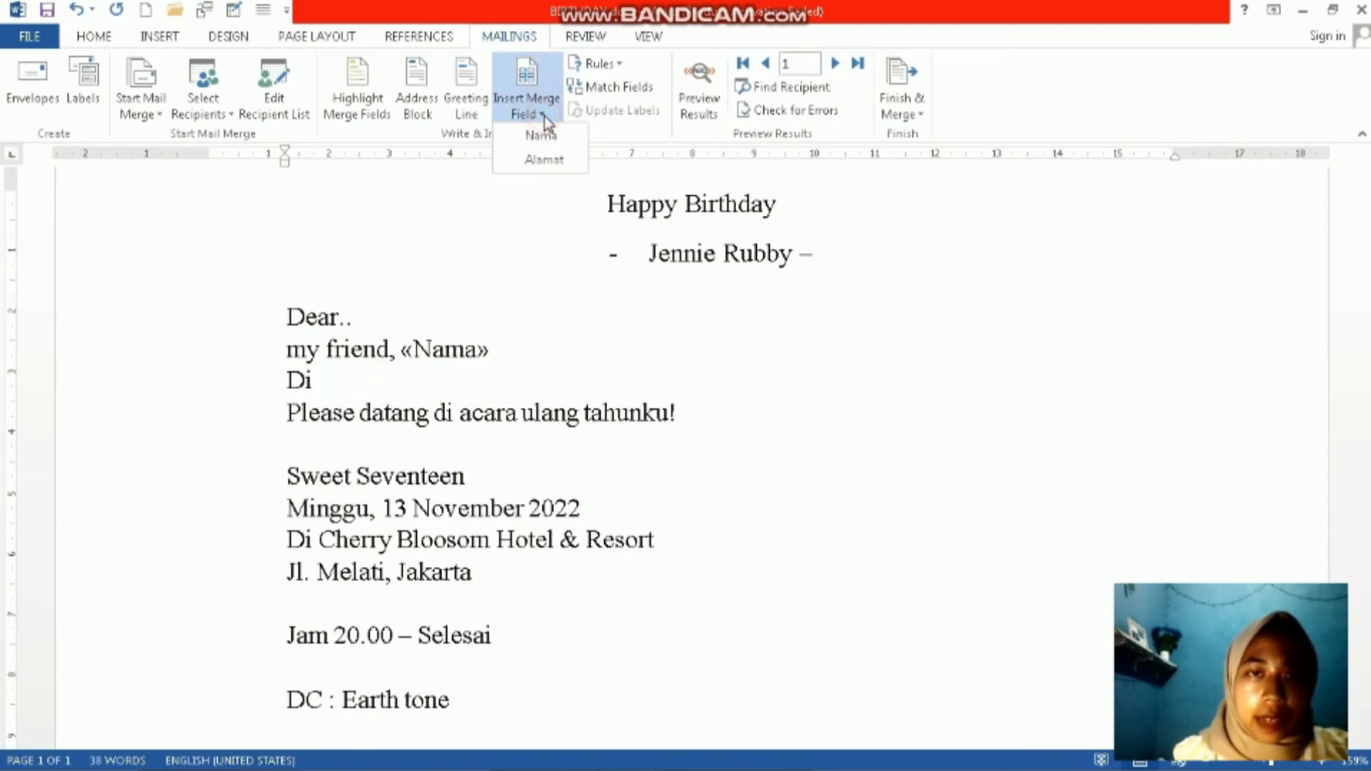
left_click(551, 160)
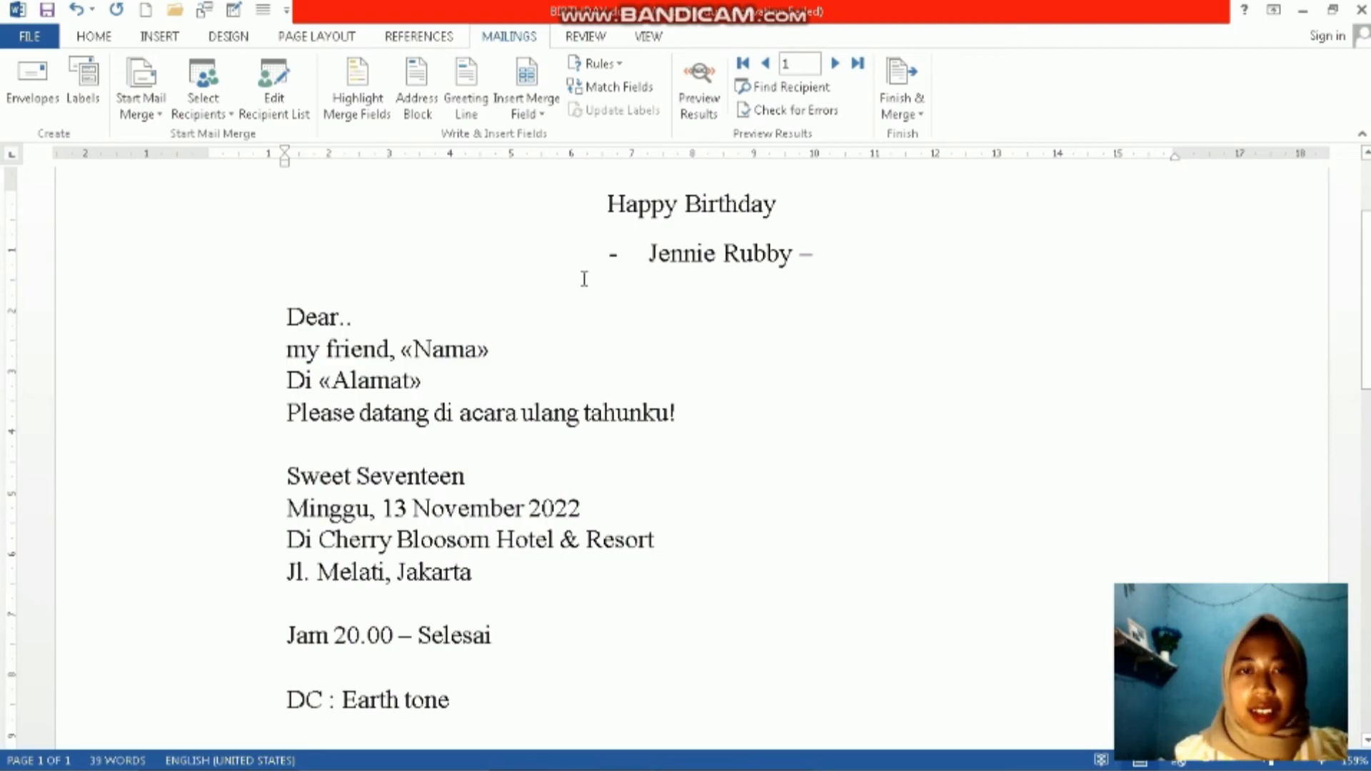
Preview the merged invitations, going through the recipients up to record 3 and back to record 1
left_click(705, 97)
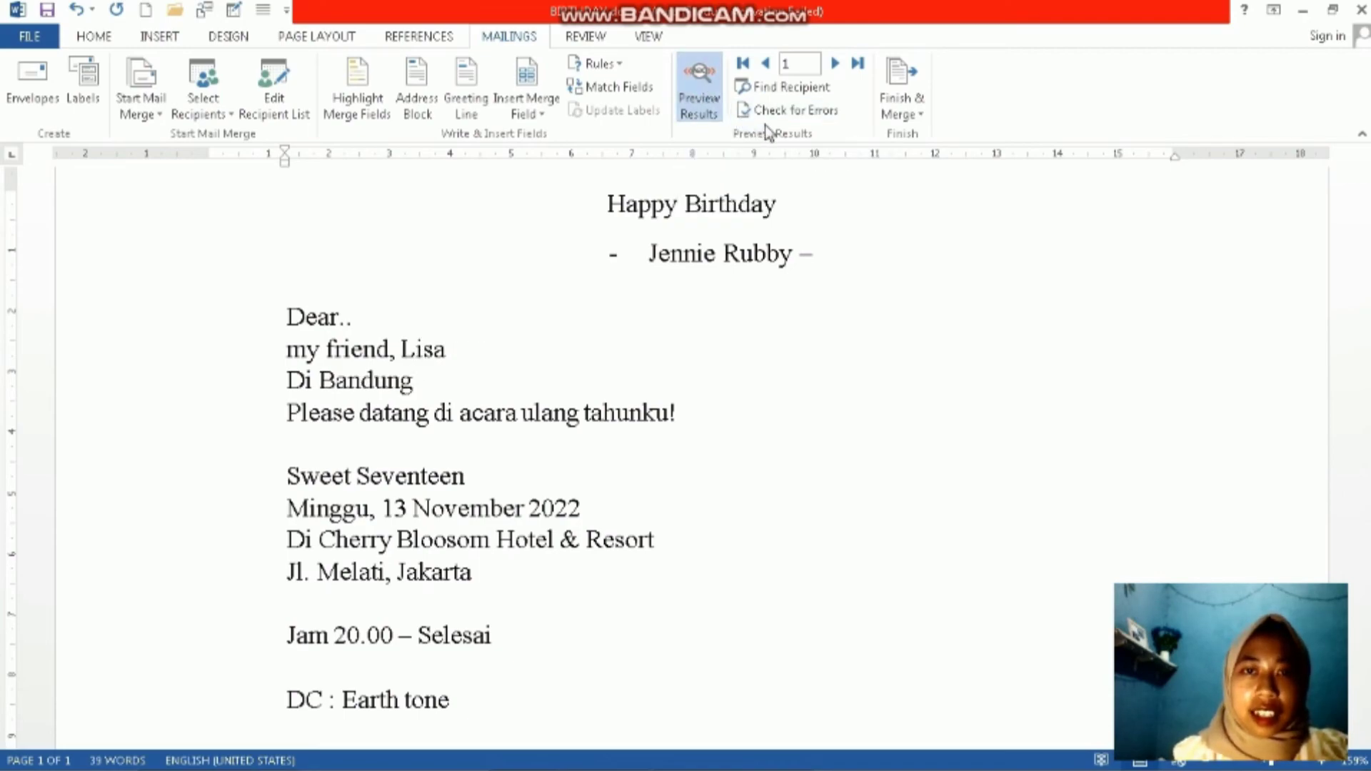
left_click(835, 63)
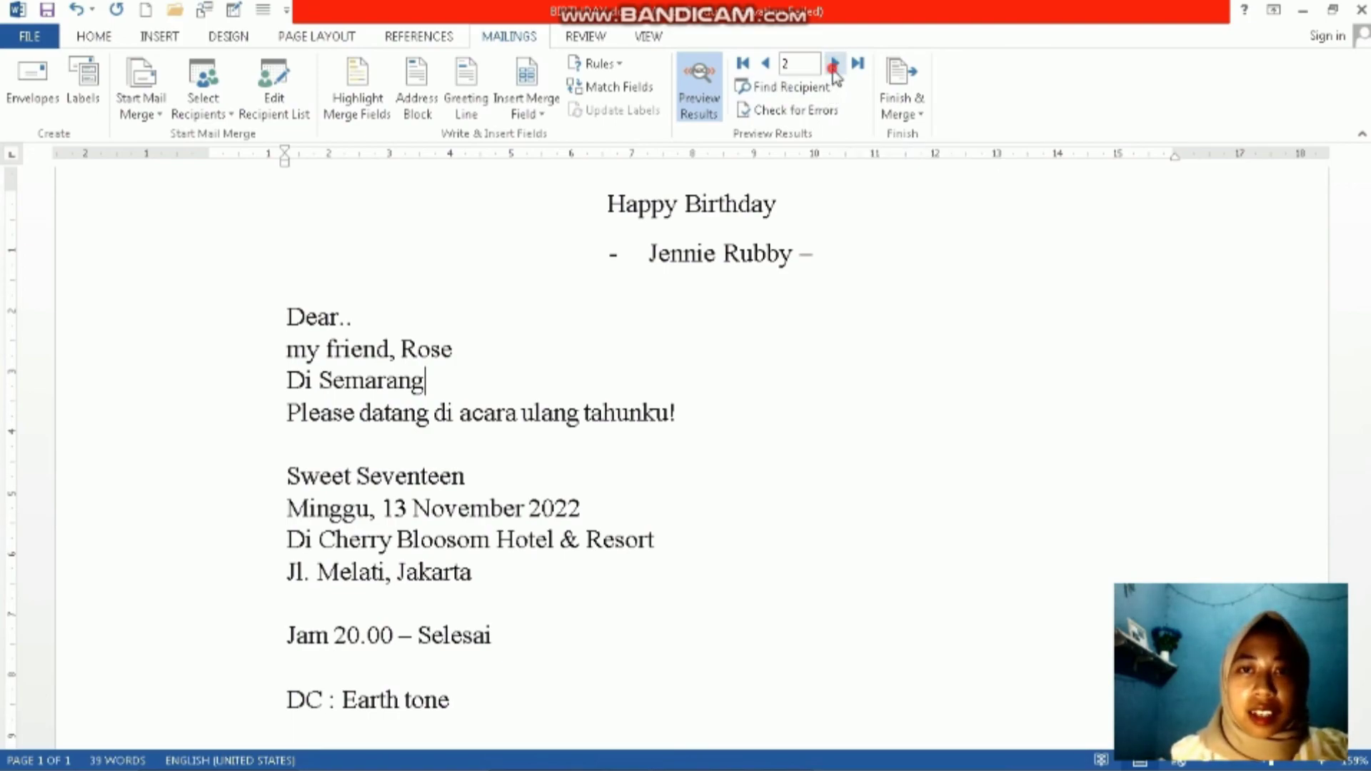
left_click(834, 65)
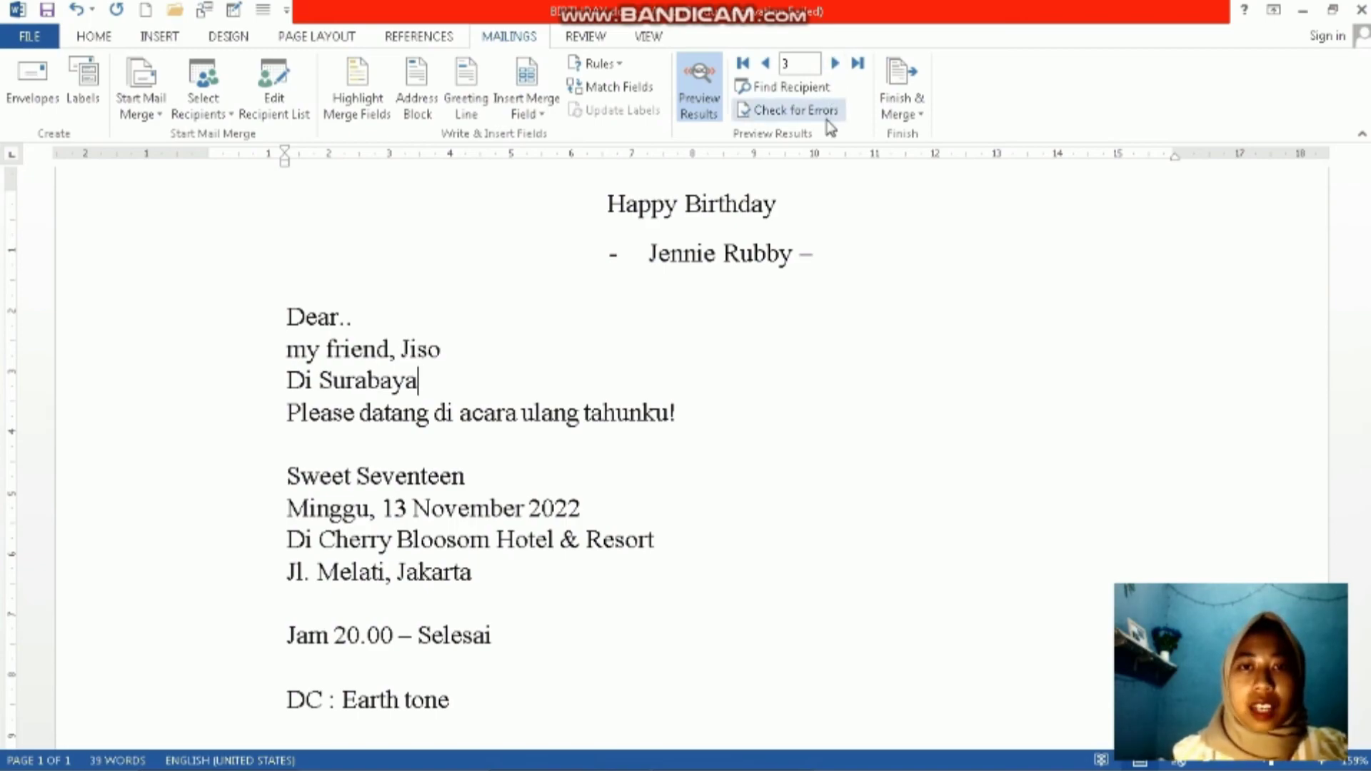
left_click(767, 65)
left_click(767, 64)
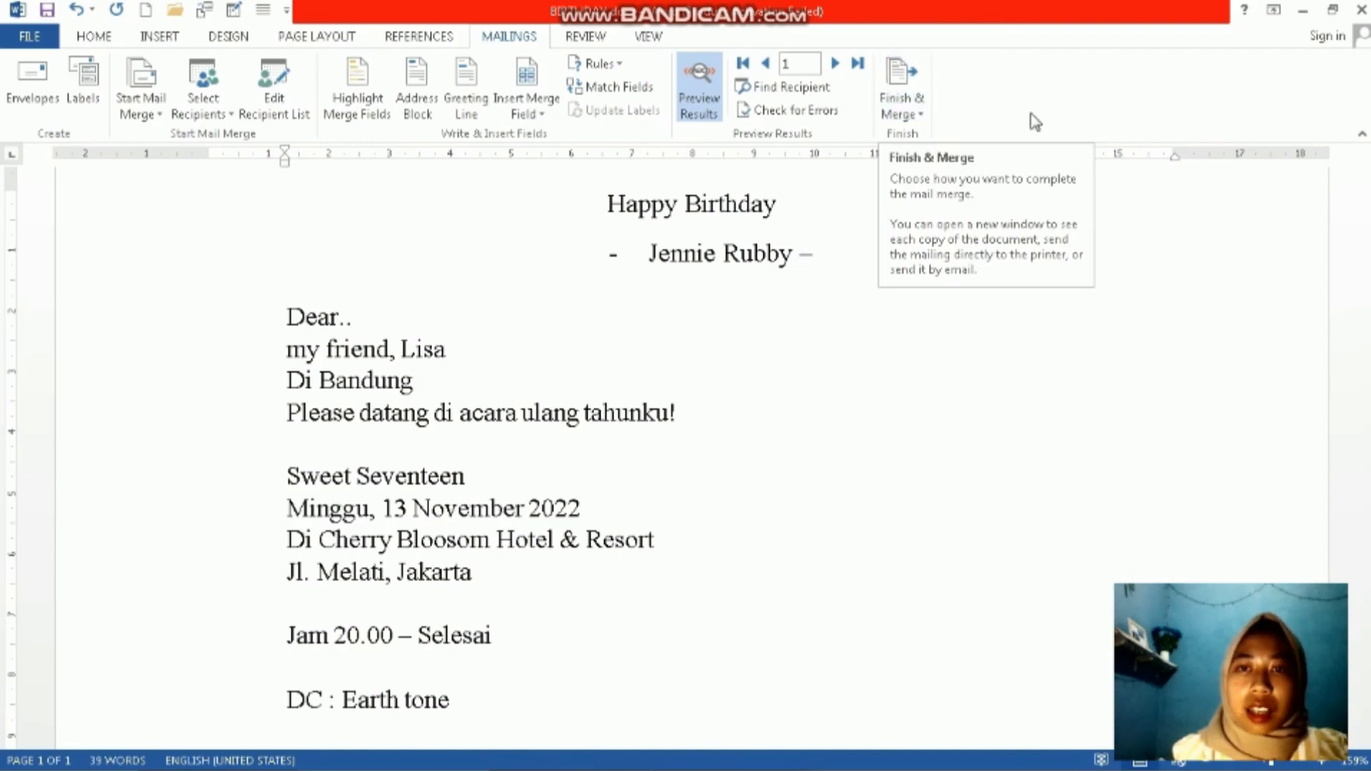
Look over the Finish & Merge options for completing the mail merge
left_click(912, 106)
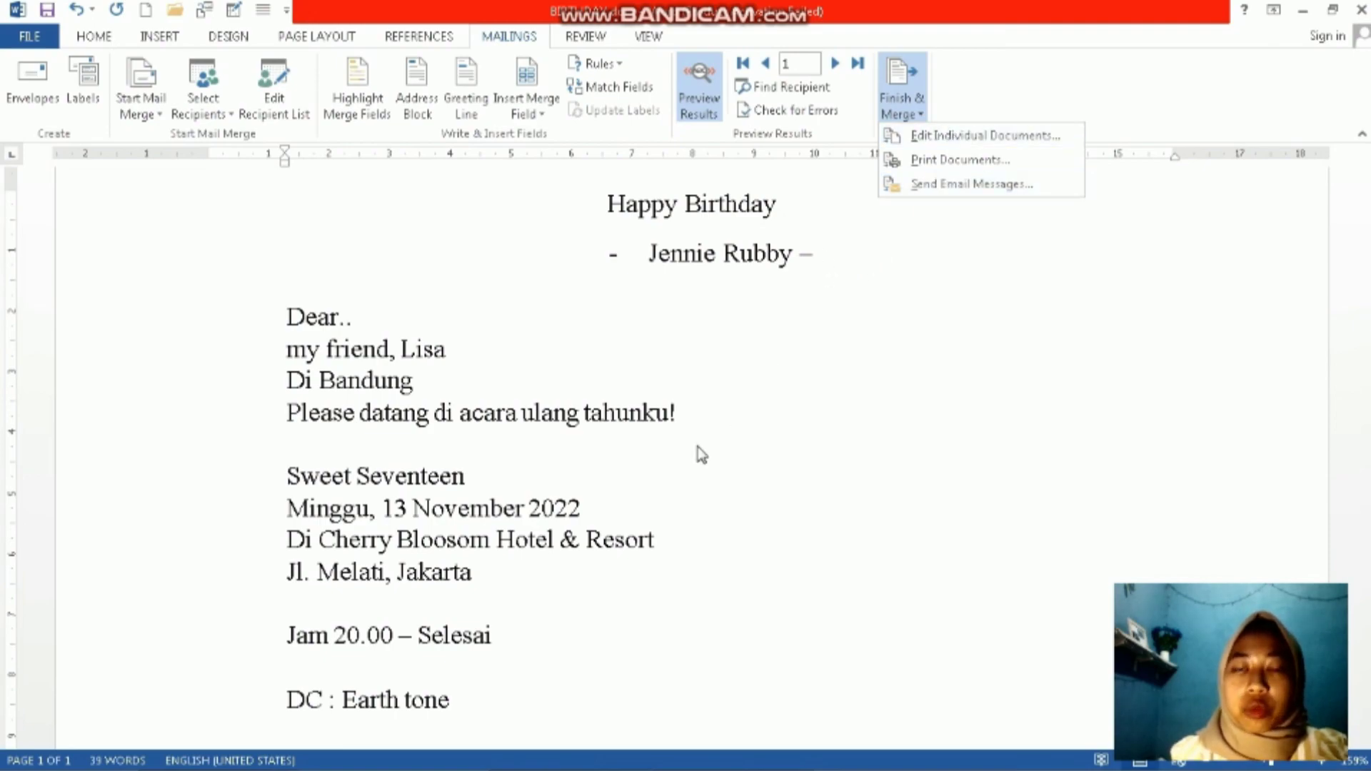
left_click(678, 453)
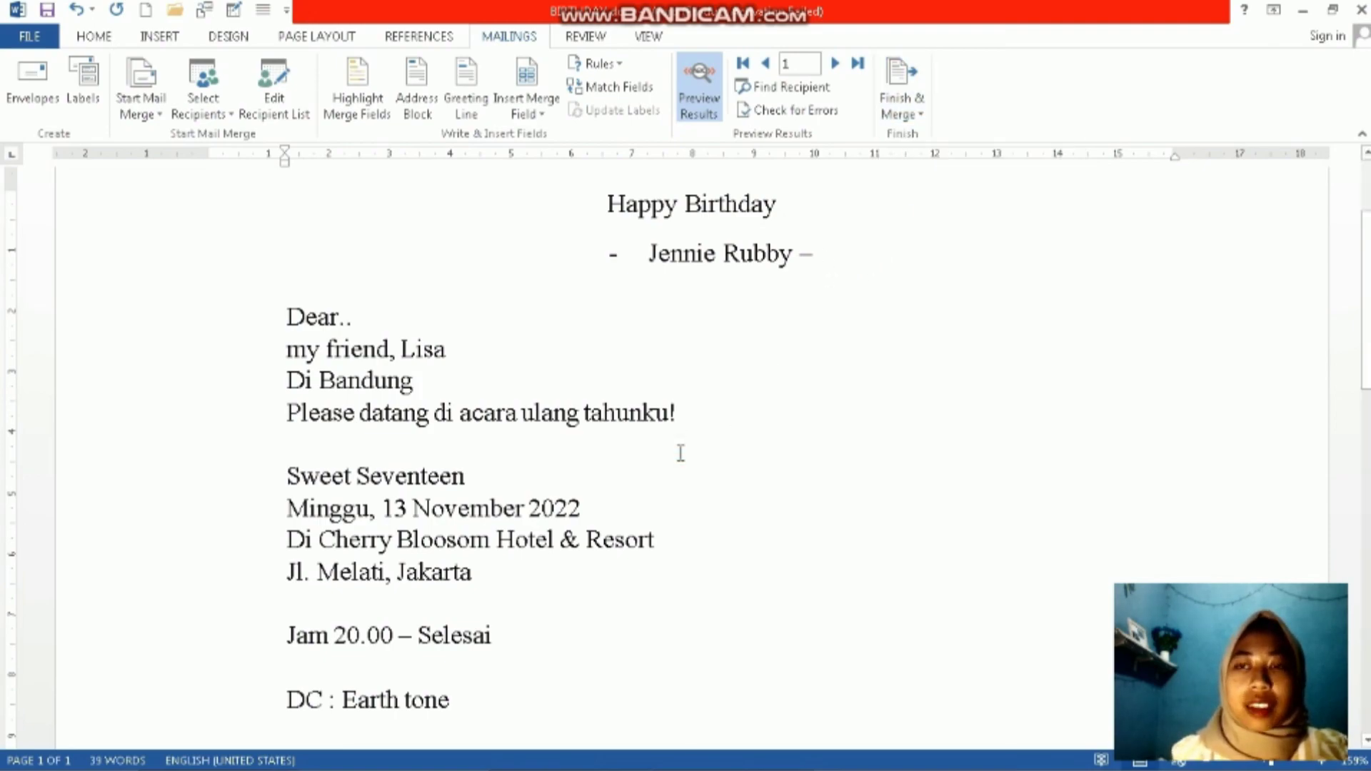
left_click(700, 332)
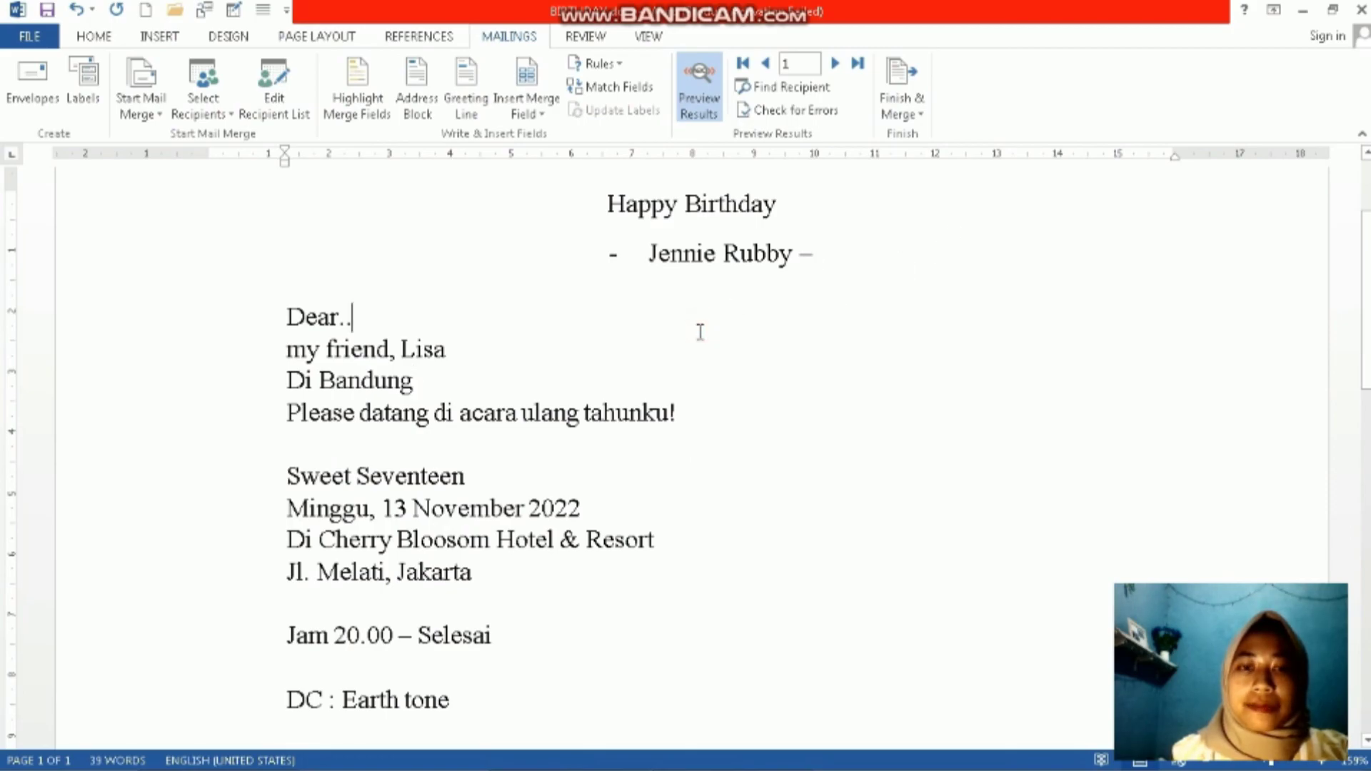
Save the BIRTHDAY document and close Word
left_click(16, 39)
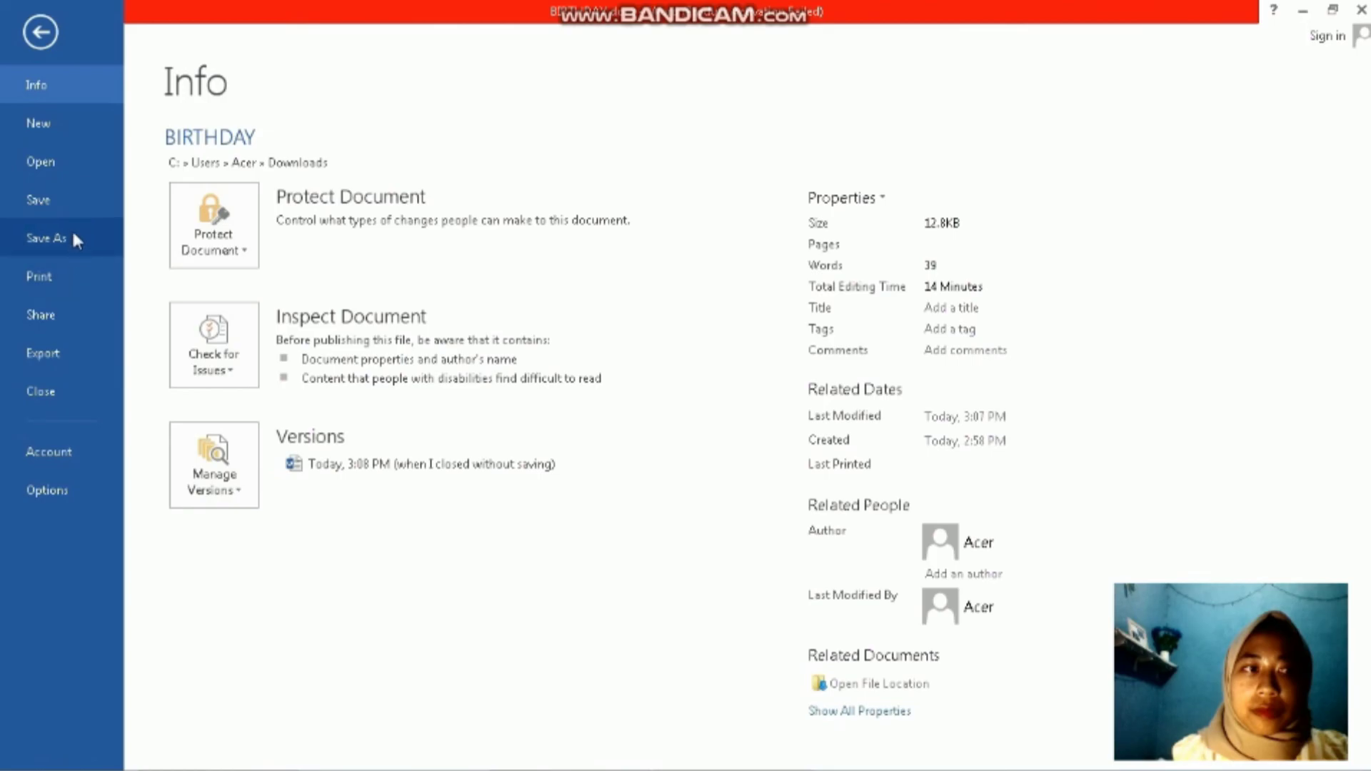
left_click(72, 207)
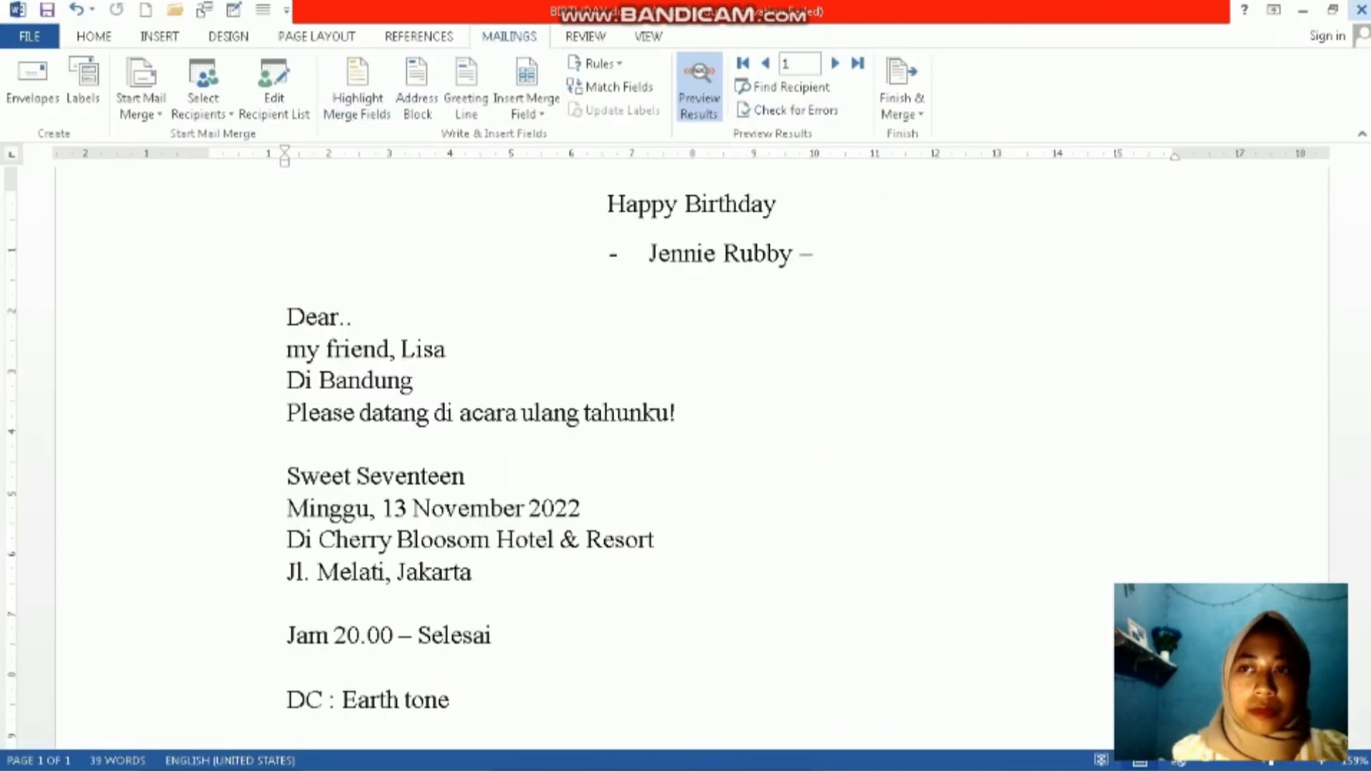
left_click(1362, 10)
left_click(1361, 8)
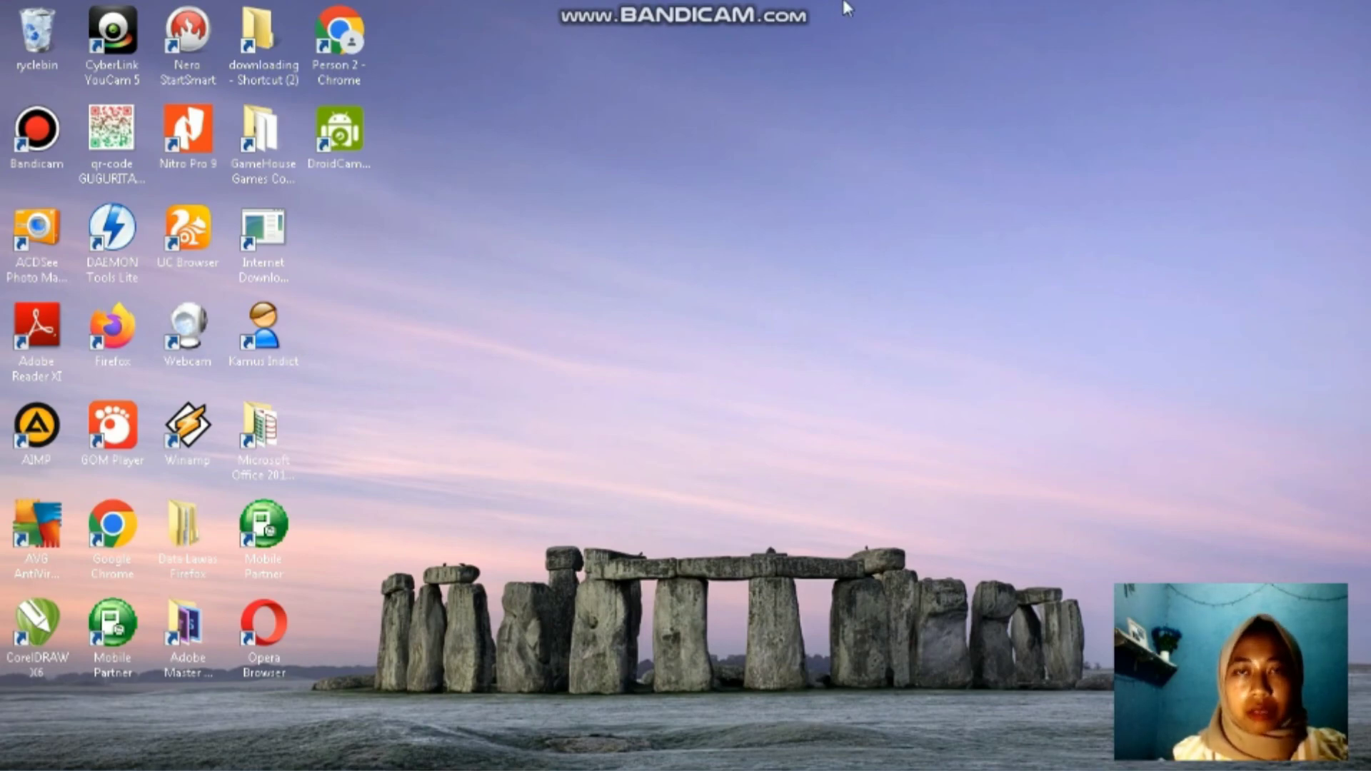
left_click(813, 13)
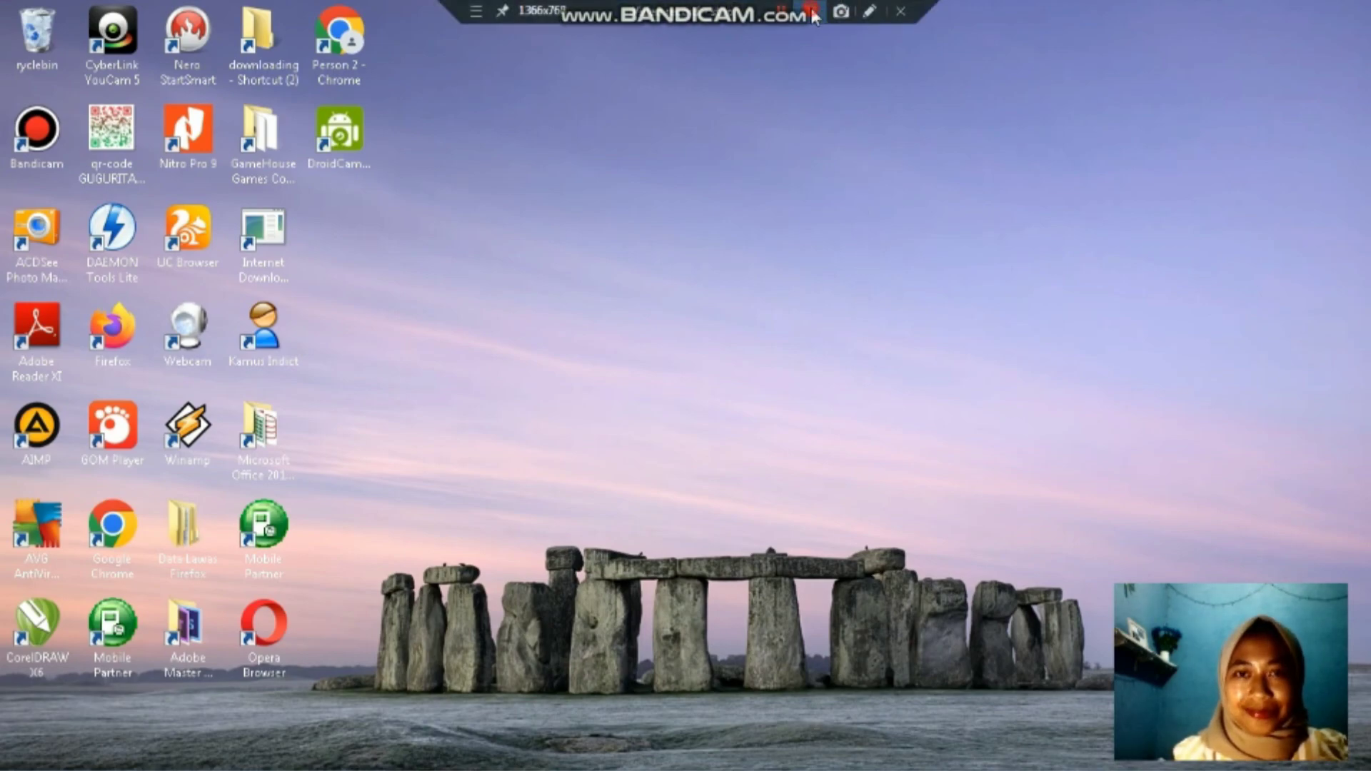